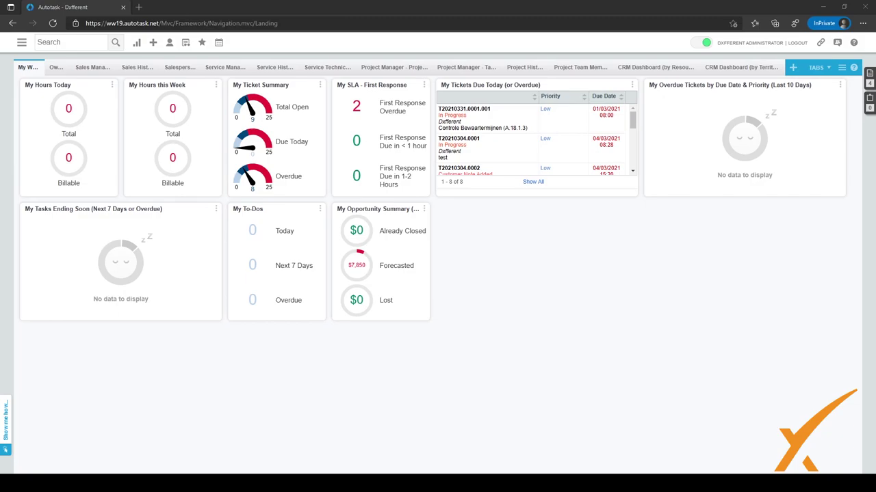
# Go to Admin > Features & Settings > Automation > Knowledgebase & Documentation > Documentation
pyautogui.click(22, 41)
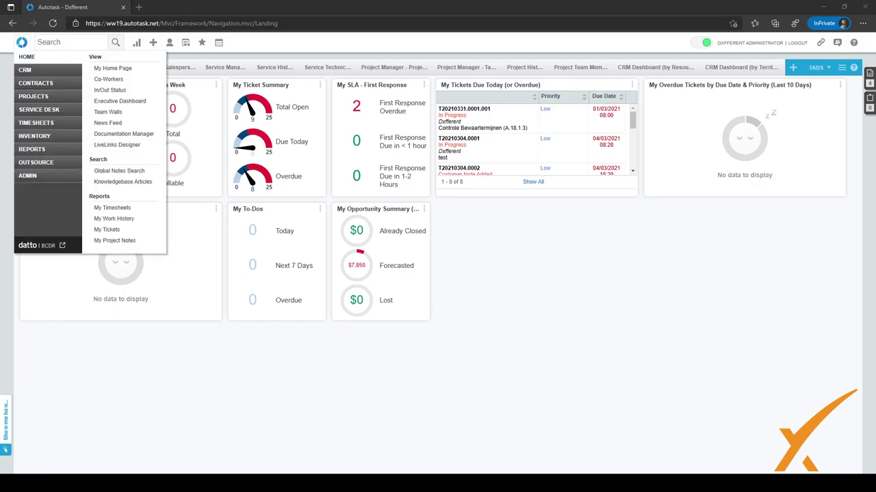
pyautogui.click(27, 176)
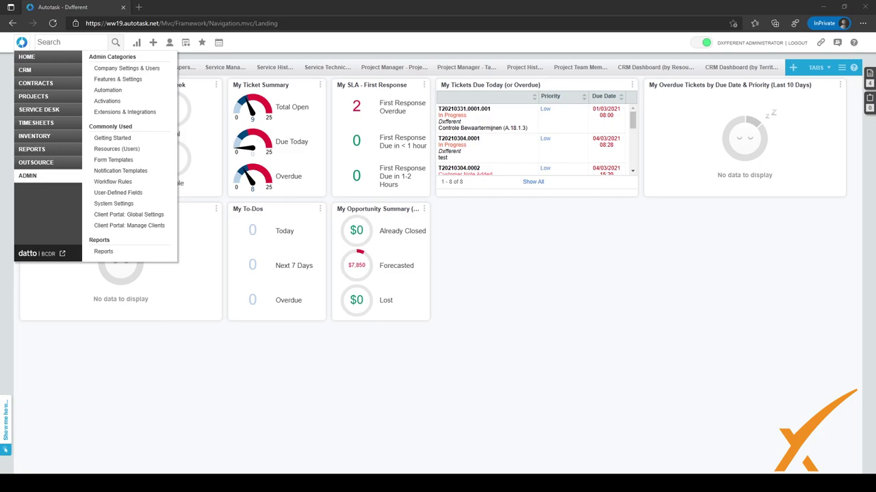
pyautogui.click(25, 178)
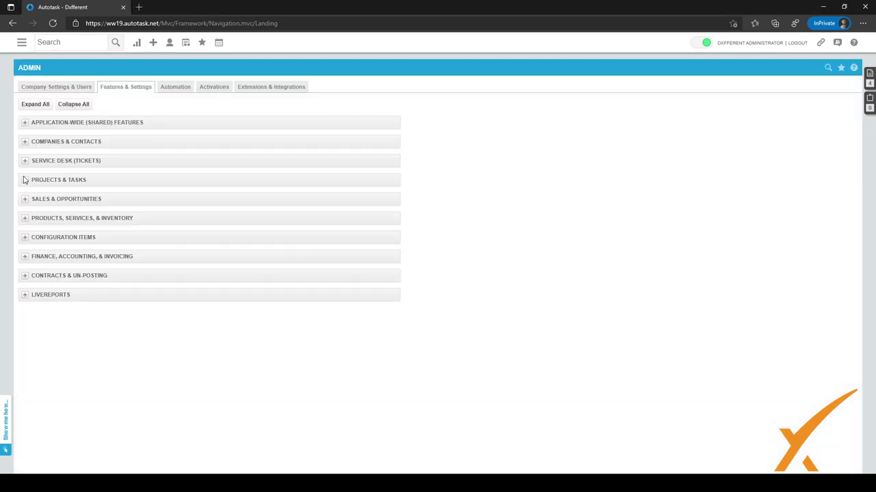
pyautogui.click(175, 92)
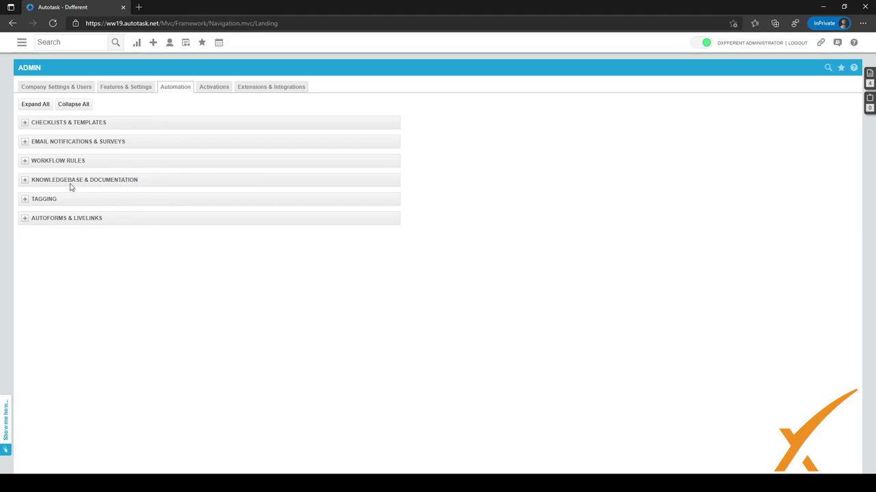
pyautogui.click(25, 182)
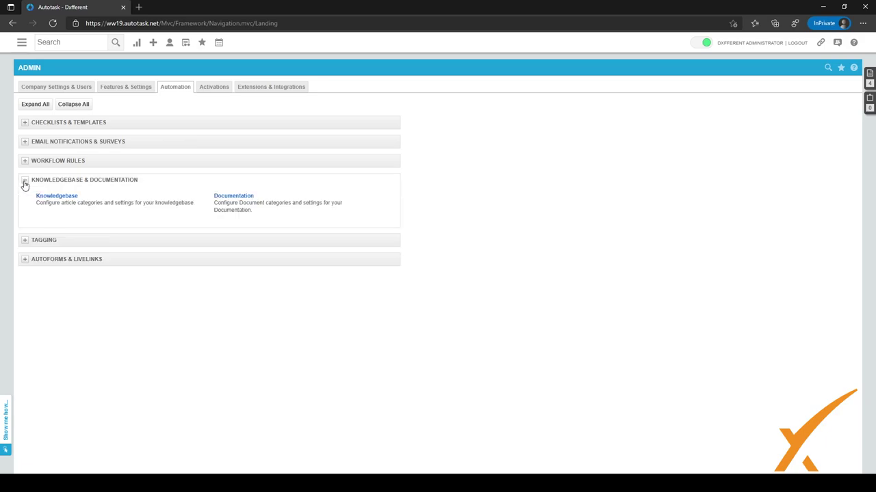
pyautogui.click(233, 196)
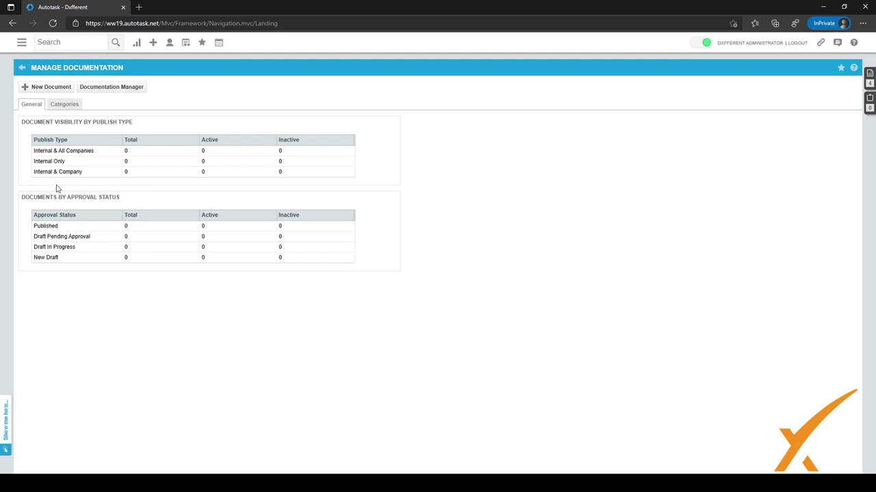
# Review the document categories, then launch the Documentation Manager for ABC Demo
pyautogui.click(74, 107)
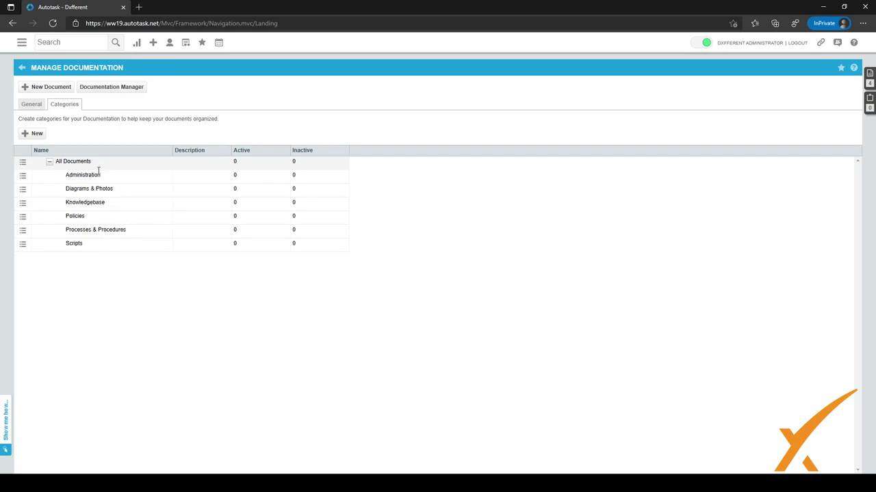
pyautogui.click(115, 89)
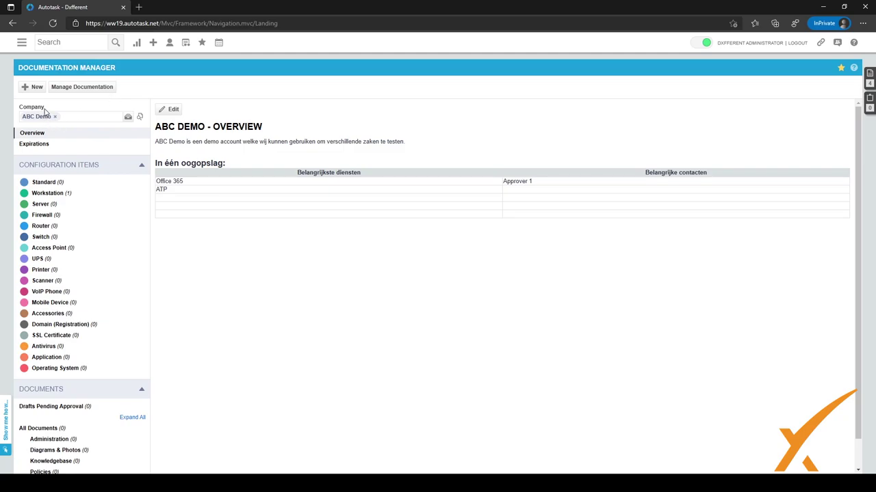
# Show the Expirations list with the Workstation warranty expiring 30/05/2021
pyautogui.moveTo(45, 112); pyautogui.dragTo(20, 113)
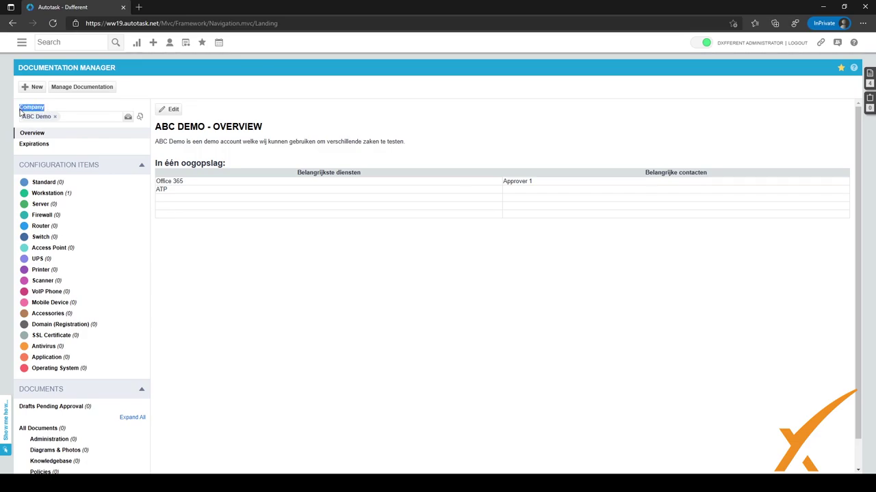
pyautogui.click(56, 110)
pyautogui.moveTo(48, 121)
pyautogui.scroll(-1, 94, 194)
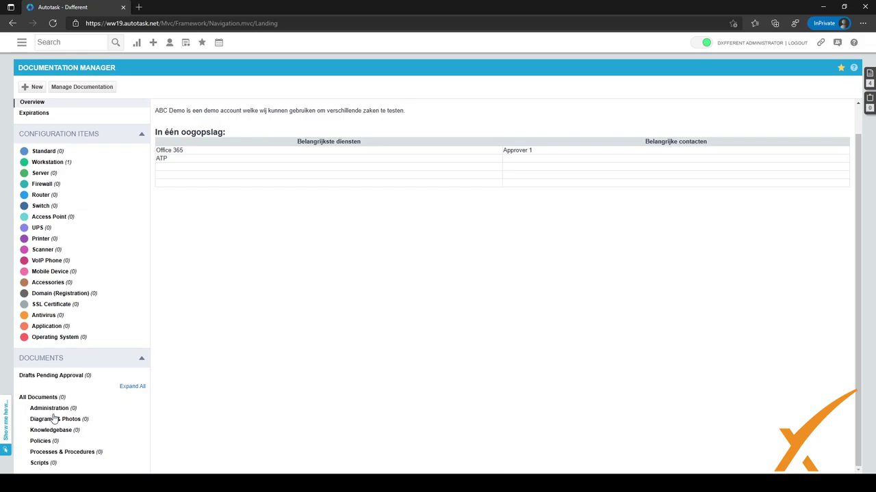
pyautogui.scroll(1, 53, 416)
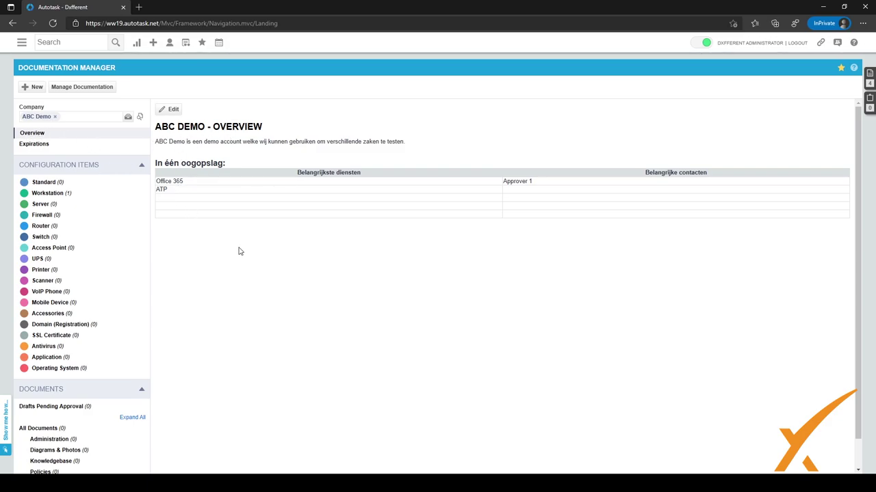
pyautogui.click(44, 150)
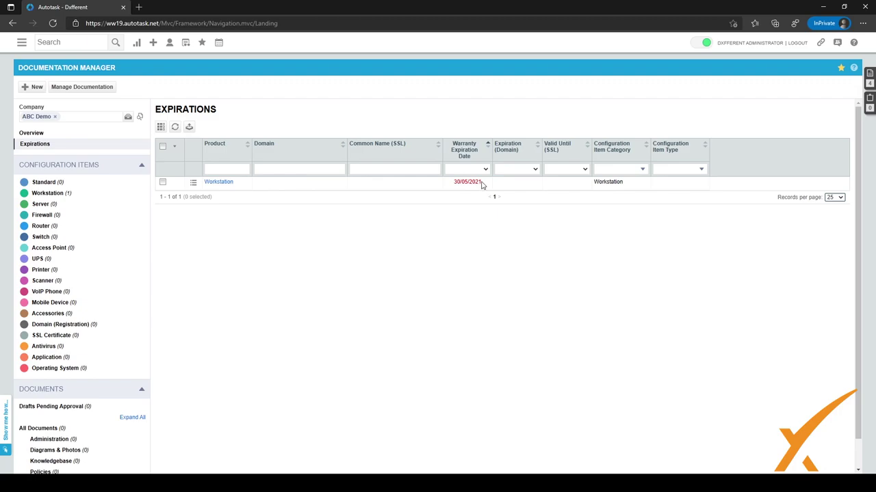
# List ABC Demo's Workstation items, check the Workstation's details (serial TEST01234), then close them
pyautogui.moveTo(479, 183); pyautogui.dragTo(450, 191)
pyautogui.click(409, 120)
pyautogui.click(51, 196)
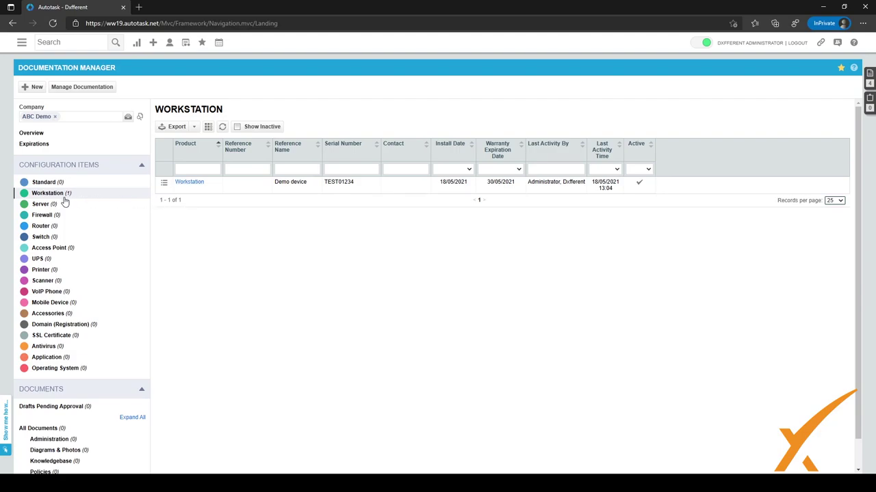
pyautogui.click(196, 188)
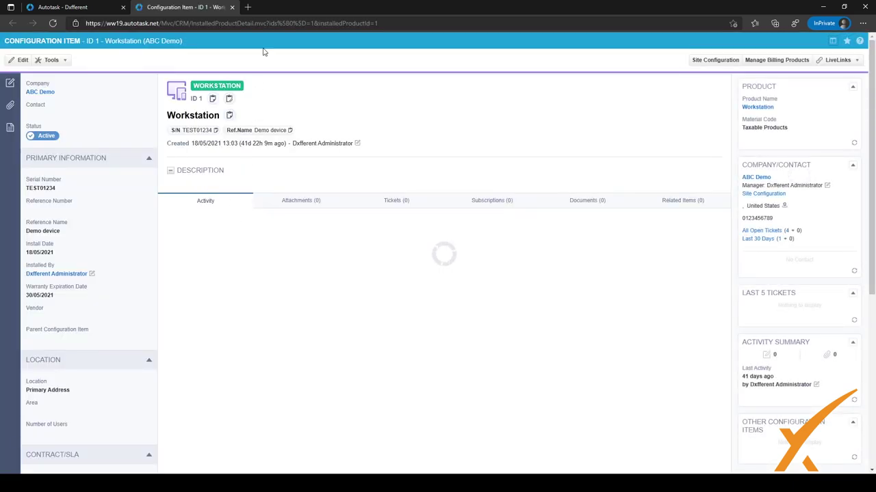
pyautogui.click(232, 7)
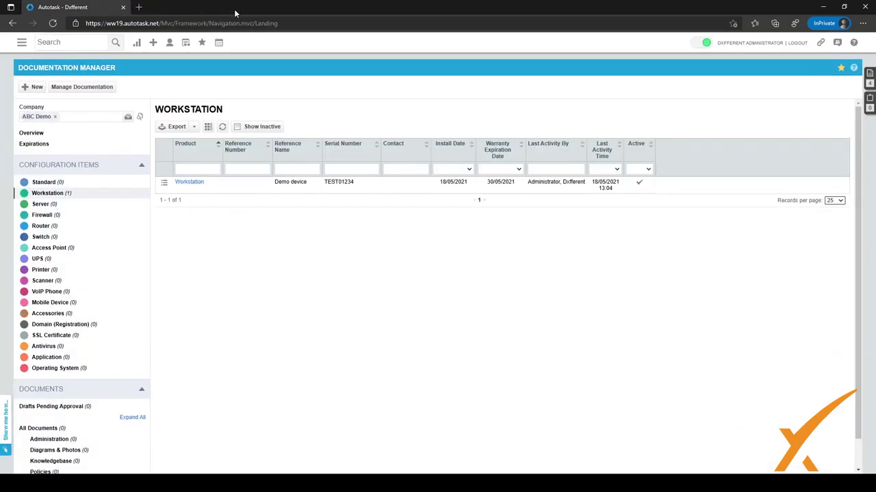
# Create a new document with title 'BCDR error' and keyword 'BCDR'
pyautogui.click(31, 88)
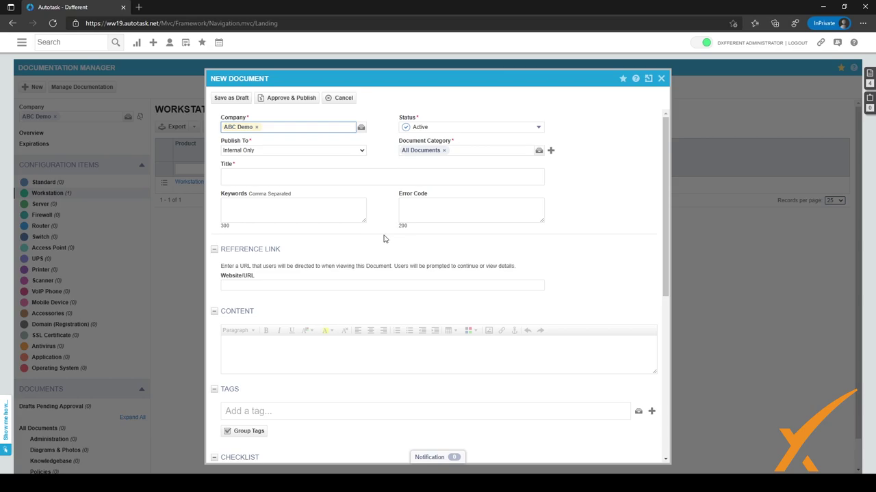
pyautogui.click(337, 178)
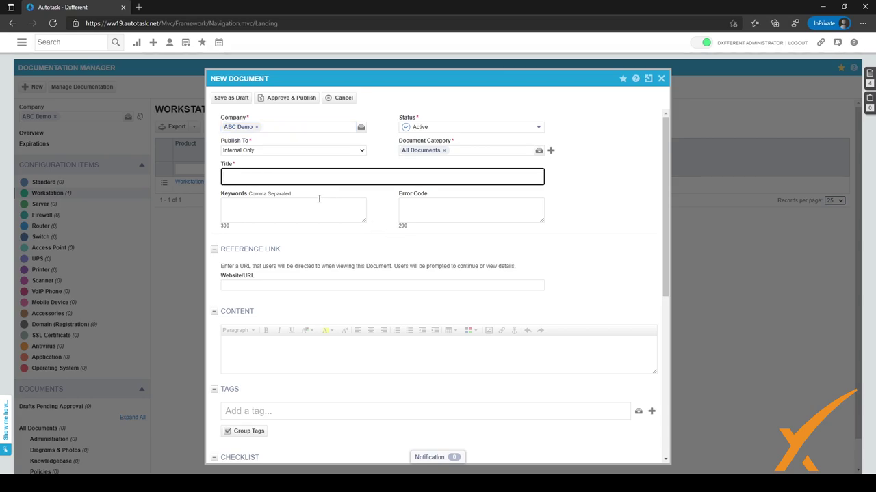
pyautogui.write('BCDR')
pyautogui.click(309, 203)
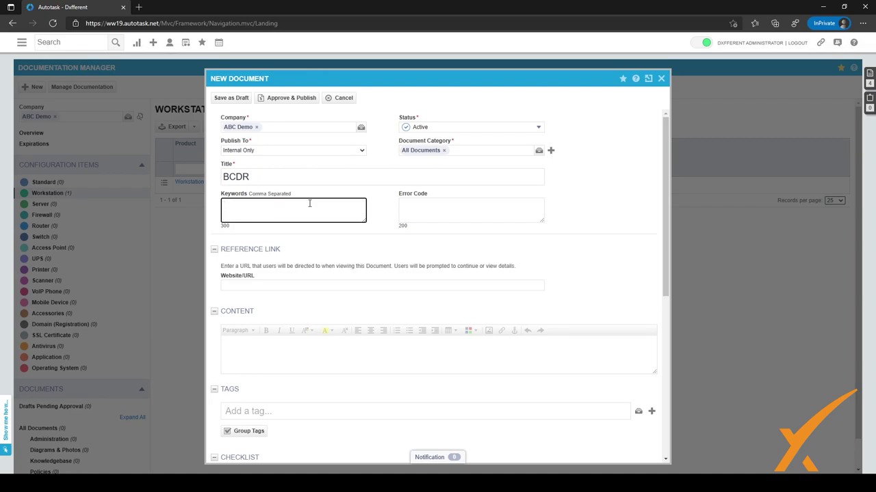
pyautogui.write('BCDR')
pyautogui.click(332, 178)
pyautogui.write('erro')
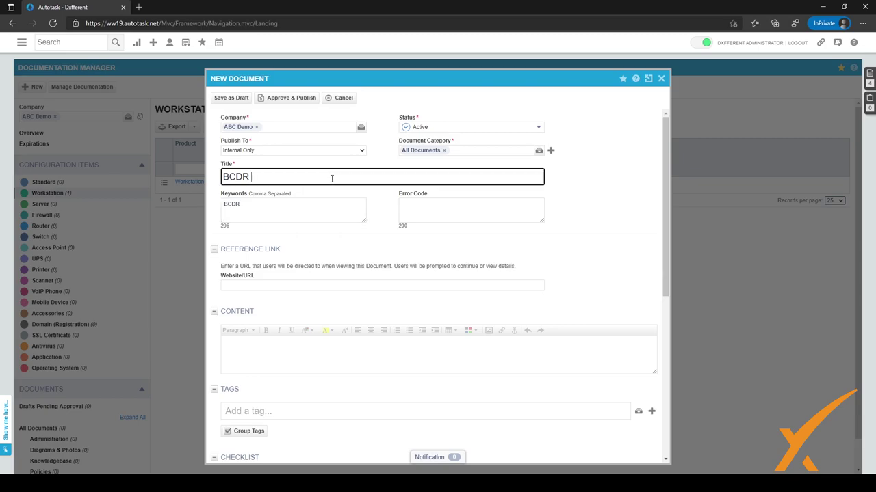
pyautogui.write('r')
# Skip past the error code and website link fields to the Content editor
pyautogui.click(465, 214)
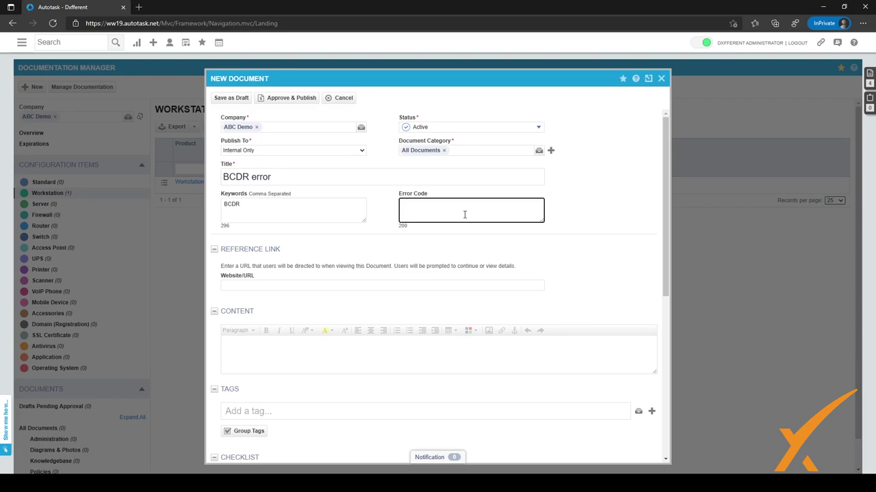
pyautogui.click(258, 283)
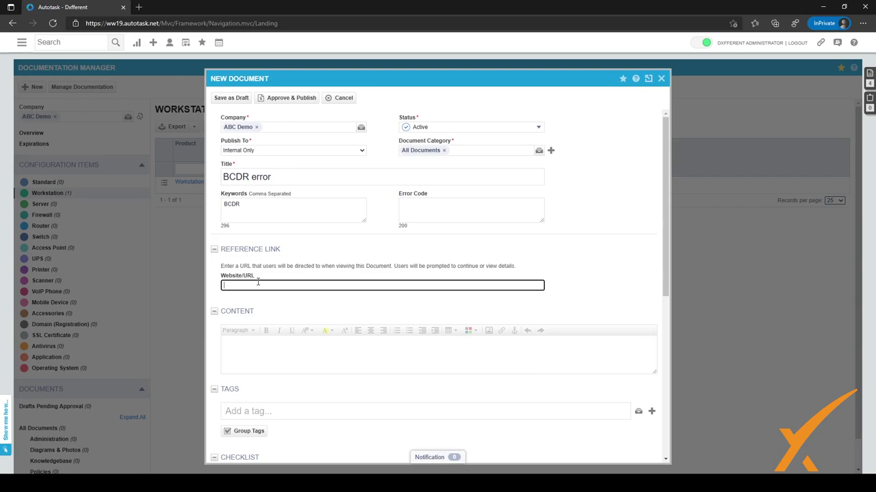
pyautogui.scroll(-1, 258, 283)
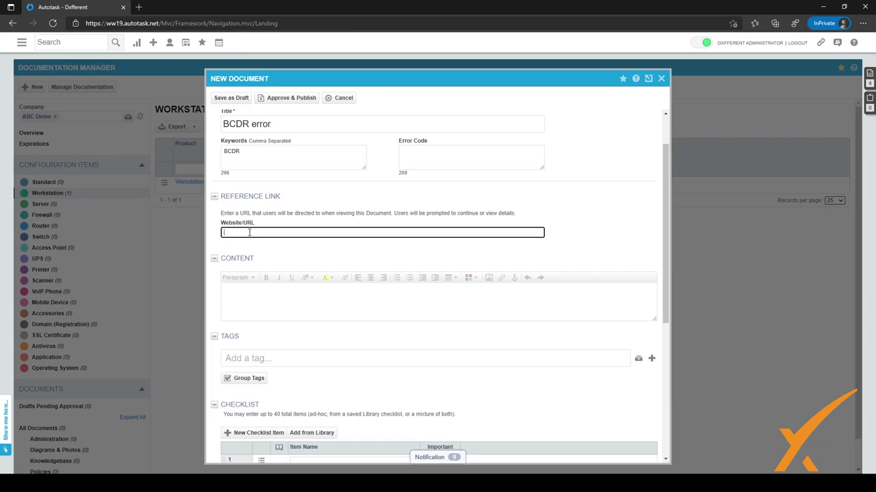
pyautogui.scroll(-1, 252, 245)
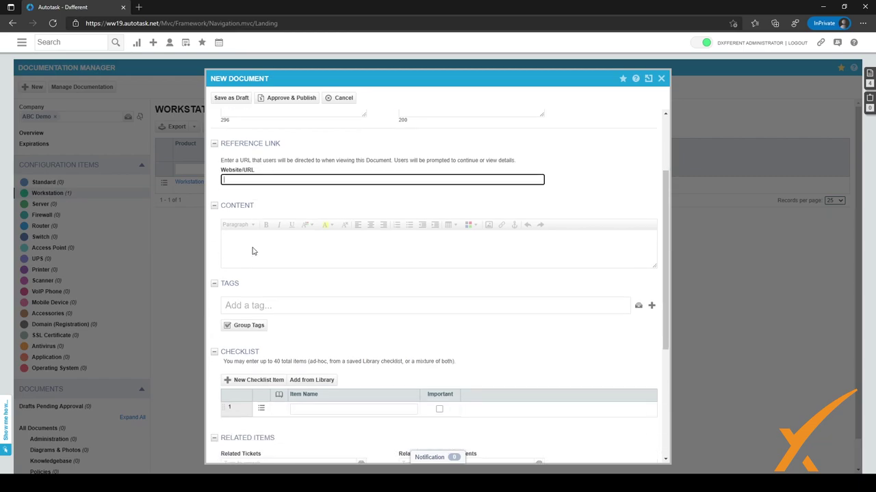
pyautogui.click(253, 249)
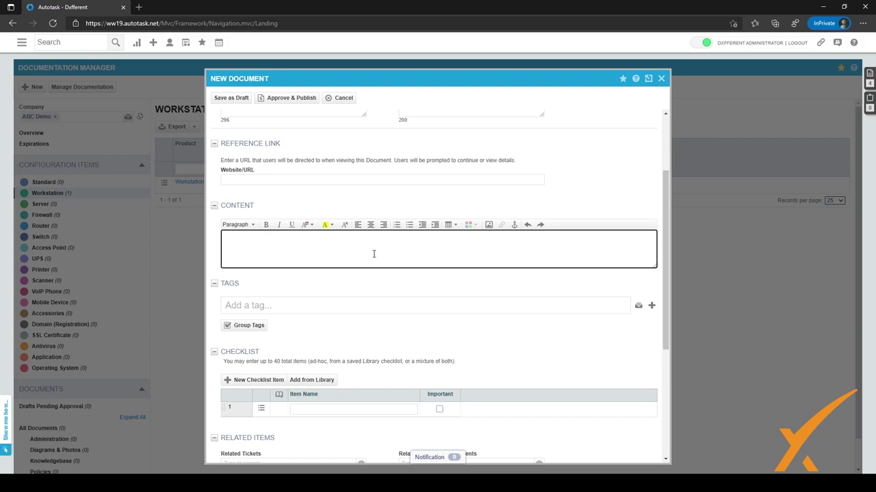
pyautogui.scroll(-1, 318, 254)
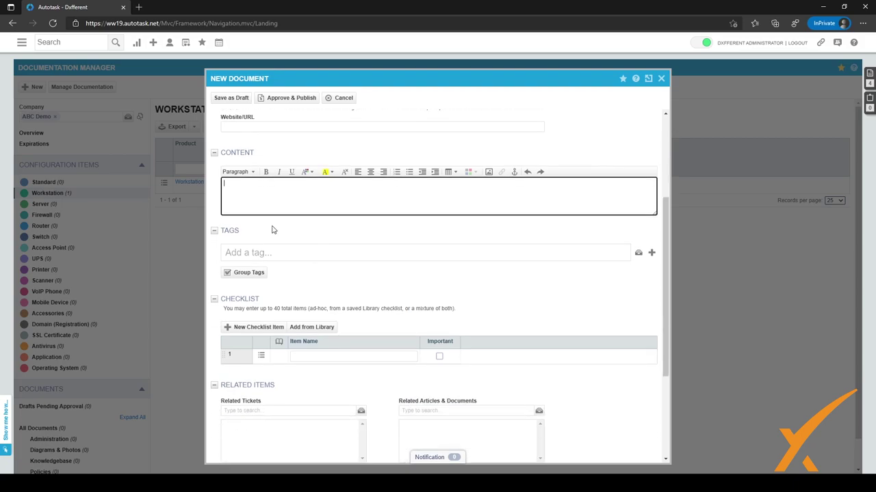
pyautogui.click(252, 176)
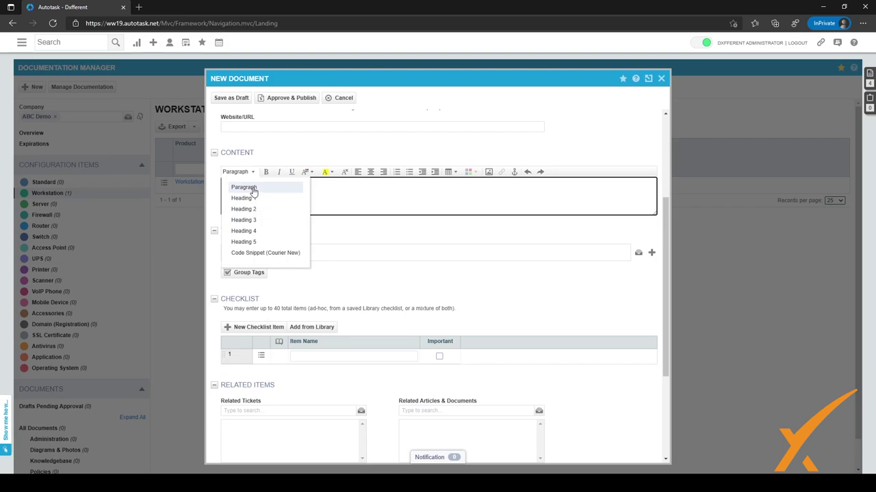
pyautogui.click(369, 192)
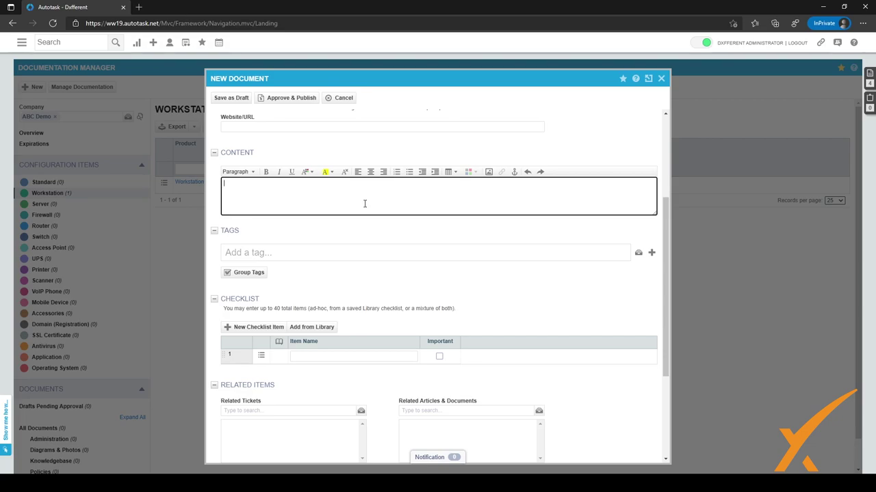
# Add the tag BCDR to the document
pyautogui.scroll(-4, 364, 204)
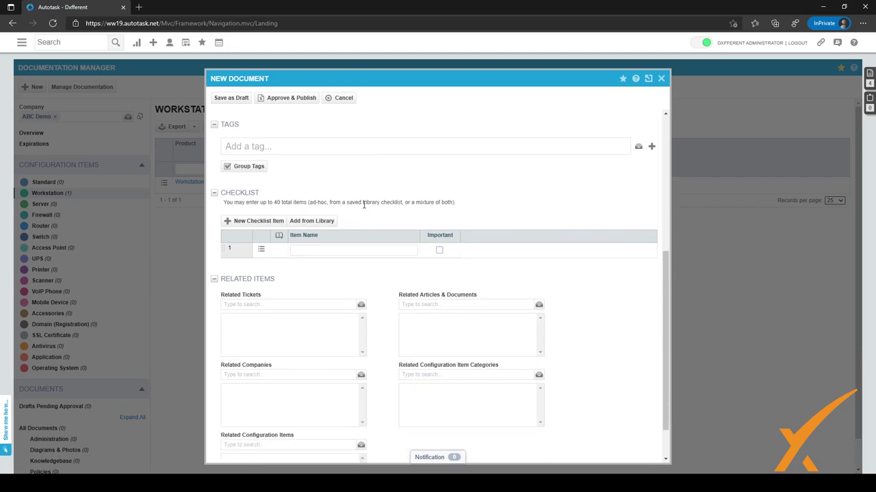
pyautogui.scroll(2, 361, 206)
pyautogui.click(277, 198)
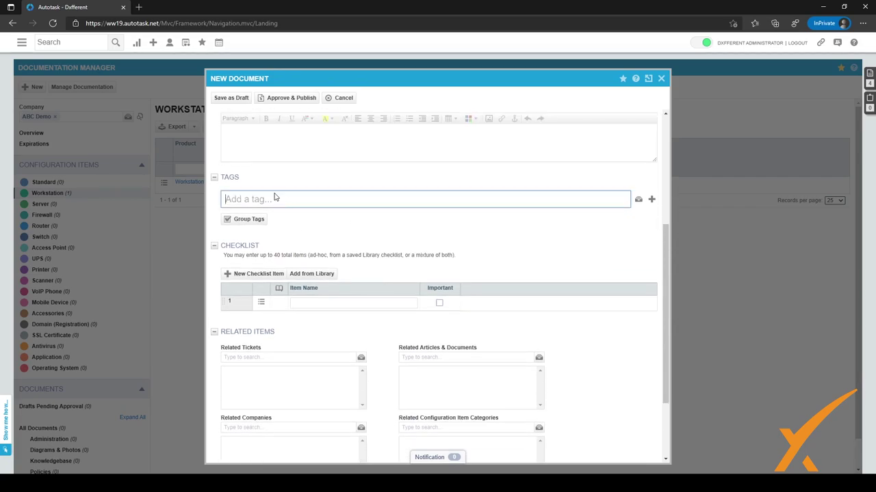
pyautogui.write('BCDR')
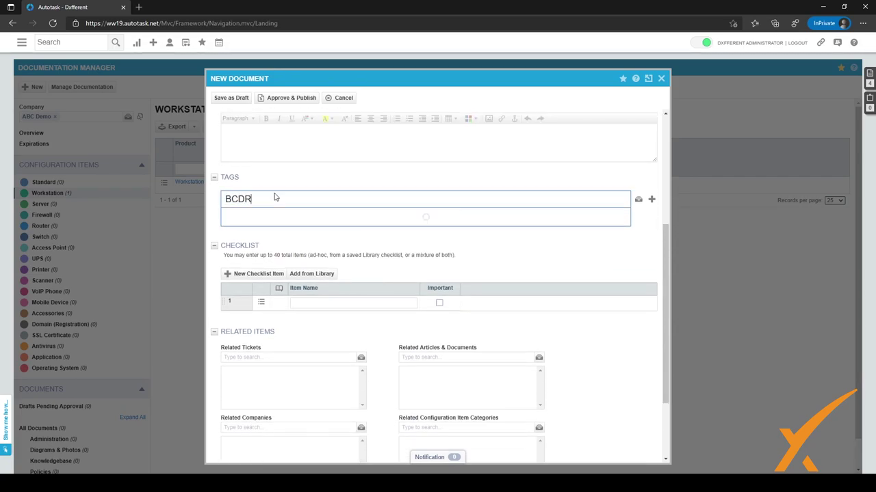
pyautogui.click(247, 216)
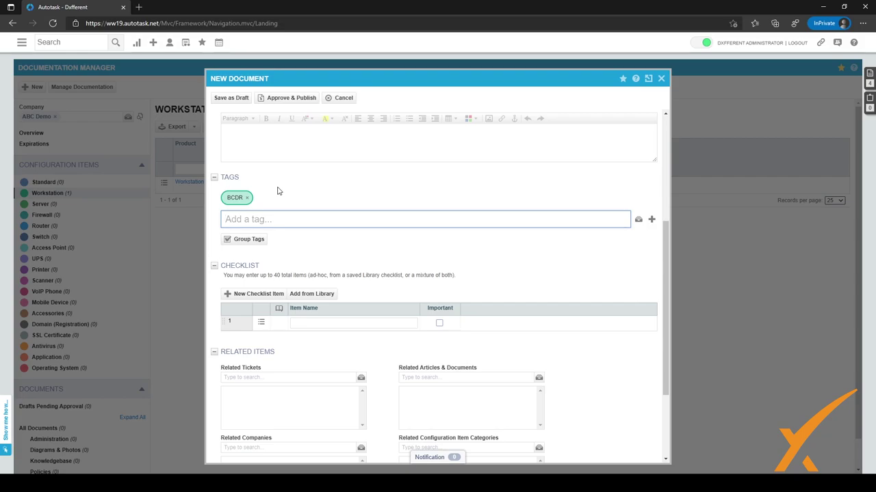
# Add checklist items 'Test BCDR' and 'Reinstall BCDR'
pyautogui.scroll(-3, 278, 191)
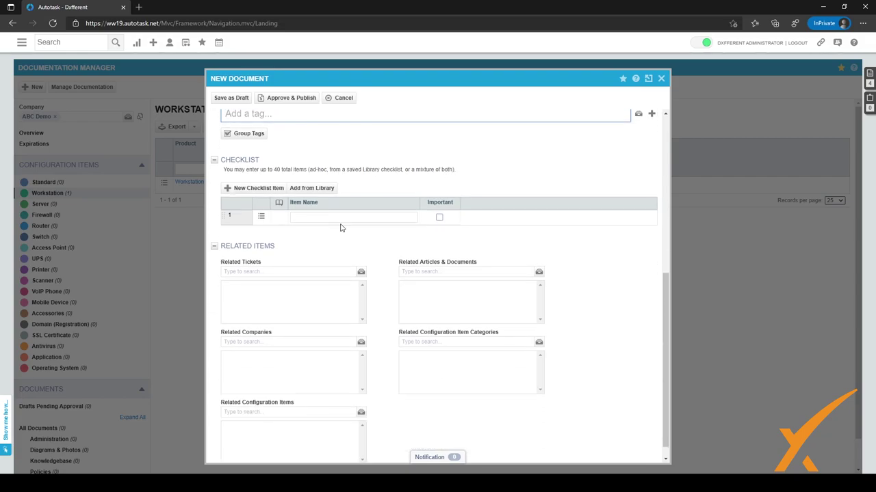
pyautogui.click(345, 218)
pyautogui.write('Test BCDR')
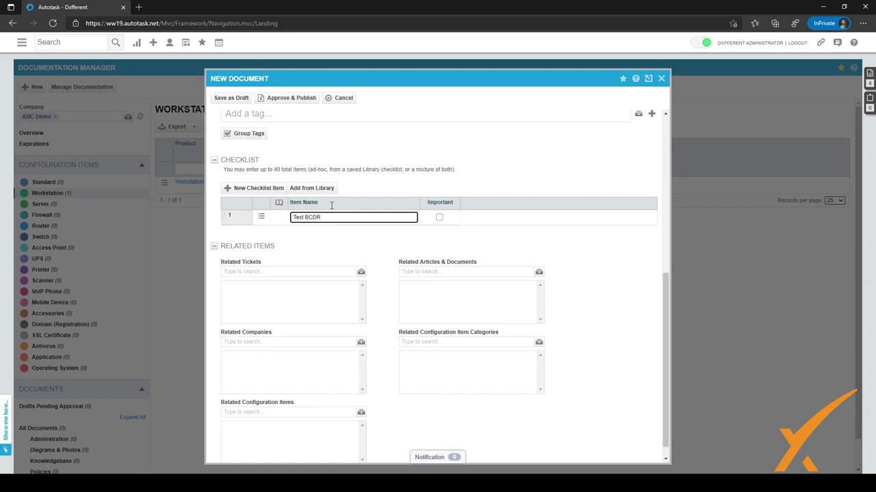
pyautogui.click(260, 189)
pyautogui.click(331, 233)
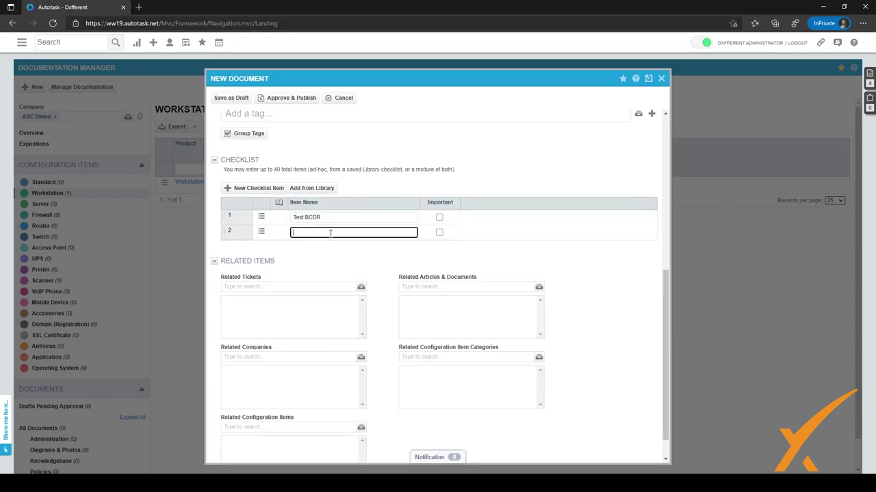
pyautogui.write('Reinstall BCDR')
pyautogui.scroll(-1, 331, 232)
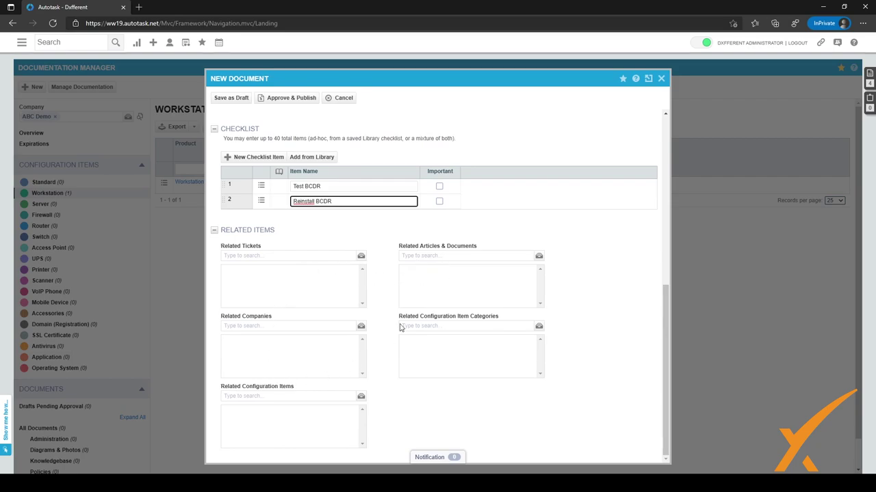
# Relate the 'Datto BCDR Test koppeling met Ticket Tags' article and the Back-up category
pyautogui.click(405, 258)
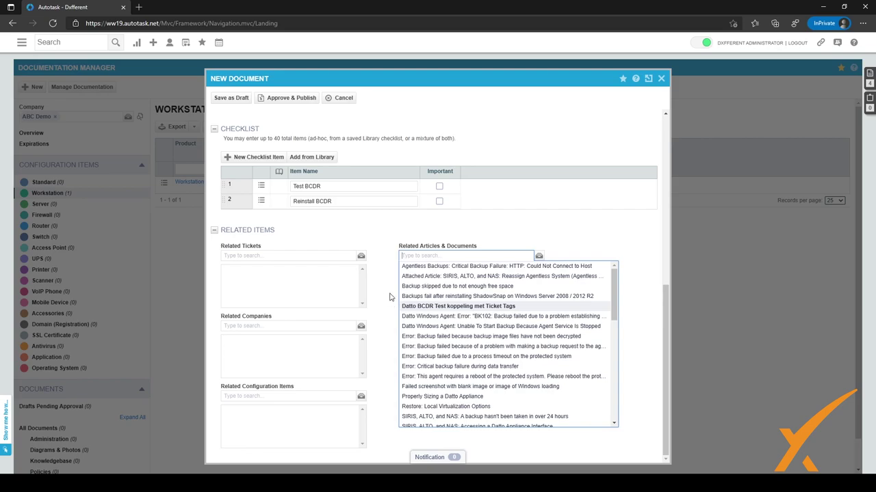
pyautogui.press('Return')
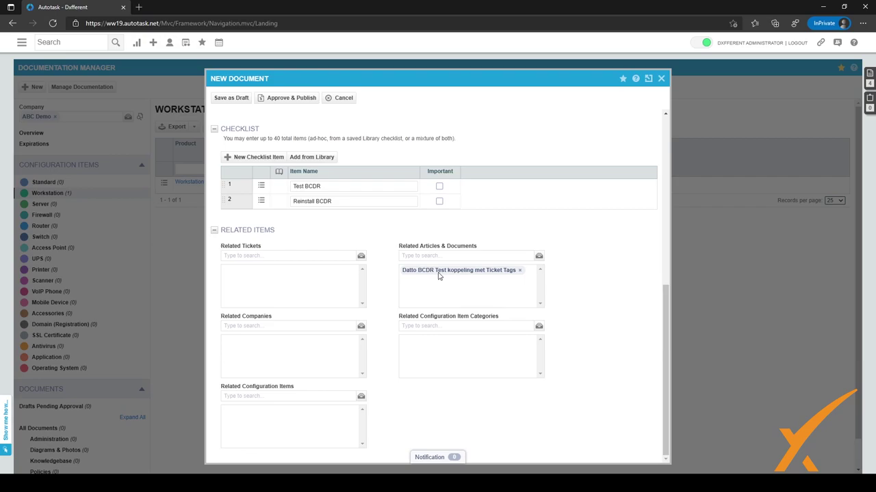
pyautogui.click(438, 327)
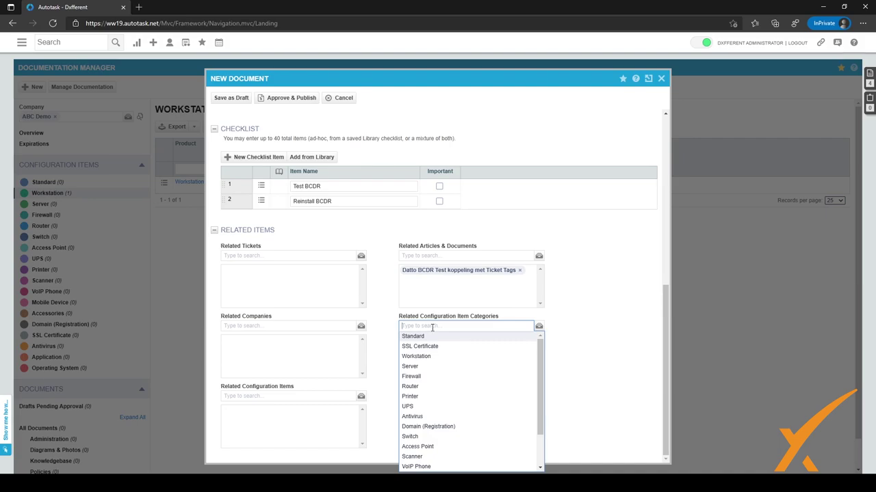
pyautogui.scroll(-2, 431, 371)
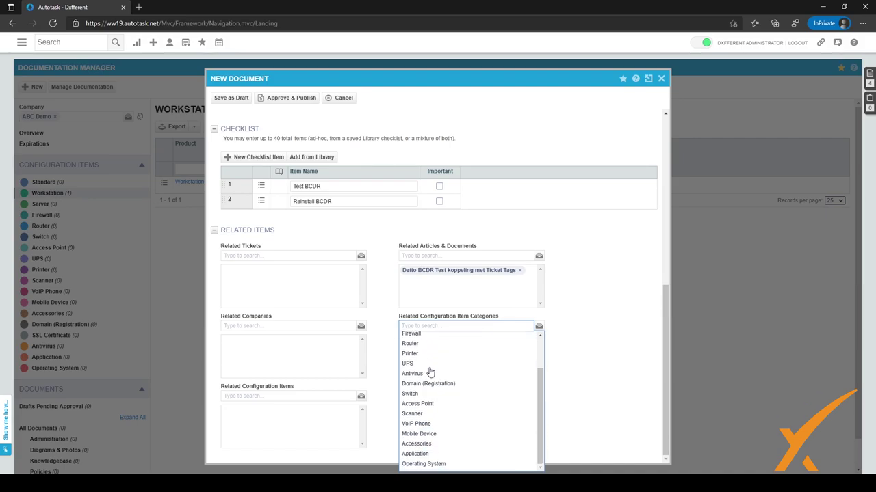
pyautogui.scroll(2, 431, 371)
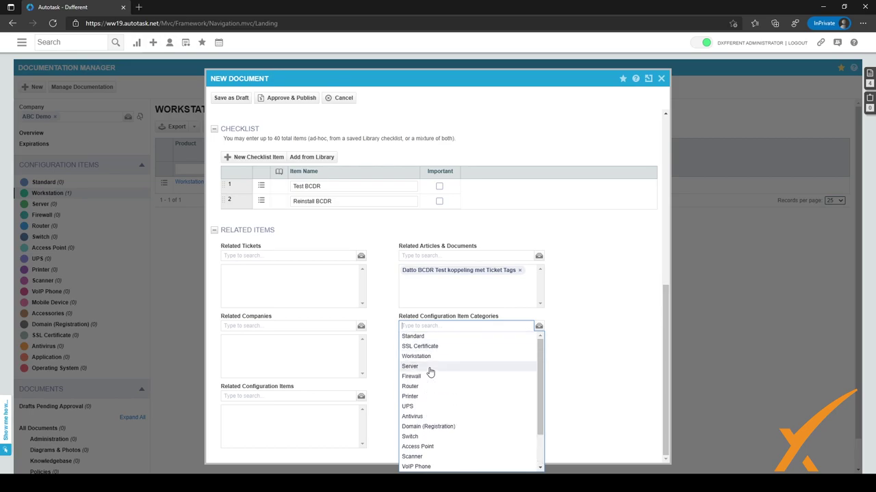
pyautogui.click(431, 371)
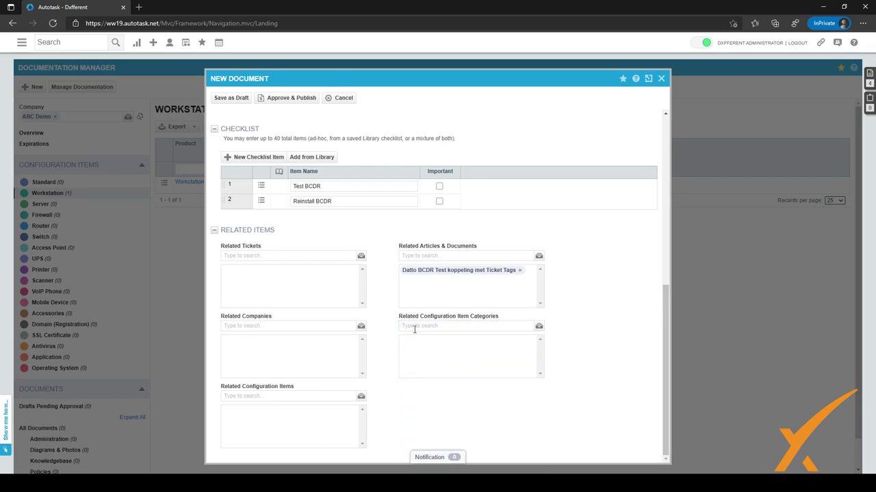
pyautogui.click(413, 326)
pyautogui.write('back')
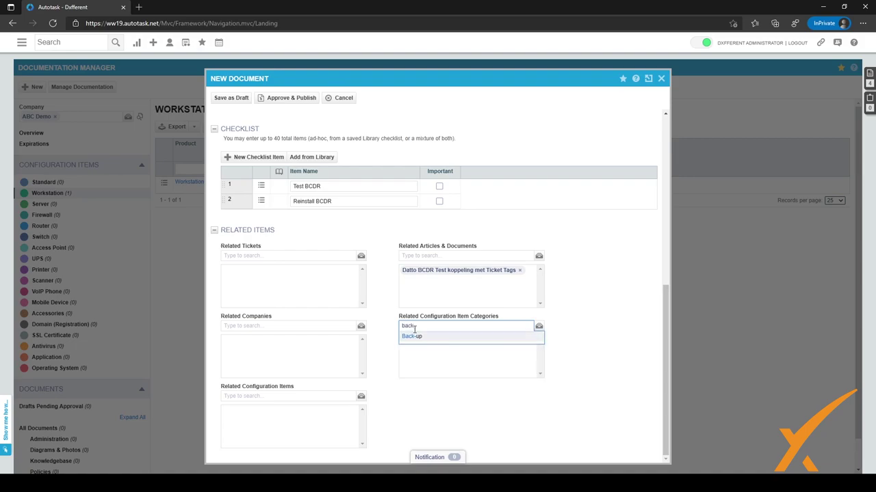
pyautogui.click(411, 337)
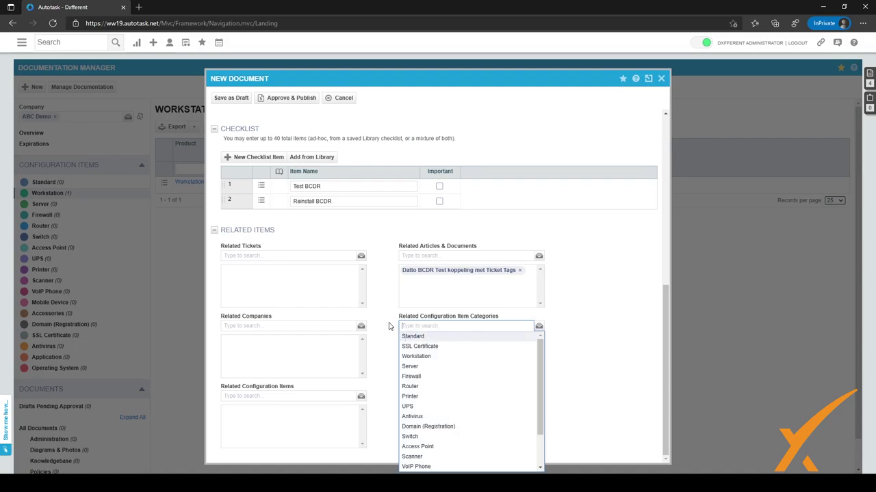
pyautogui.click(385, 323)
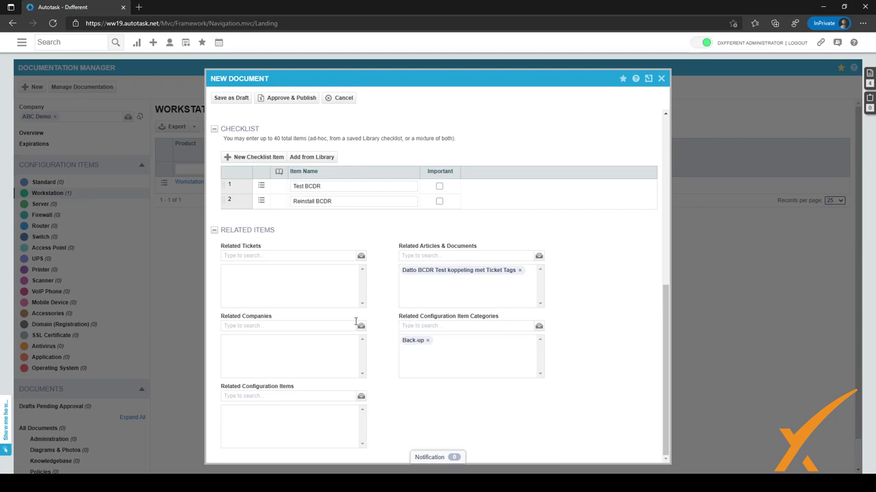
# Add ABC Demo as a related company, leaving configuration items unselected
pyautogui.click(286, 325)
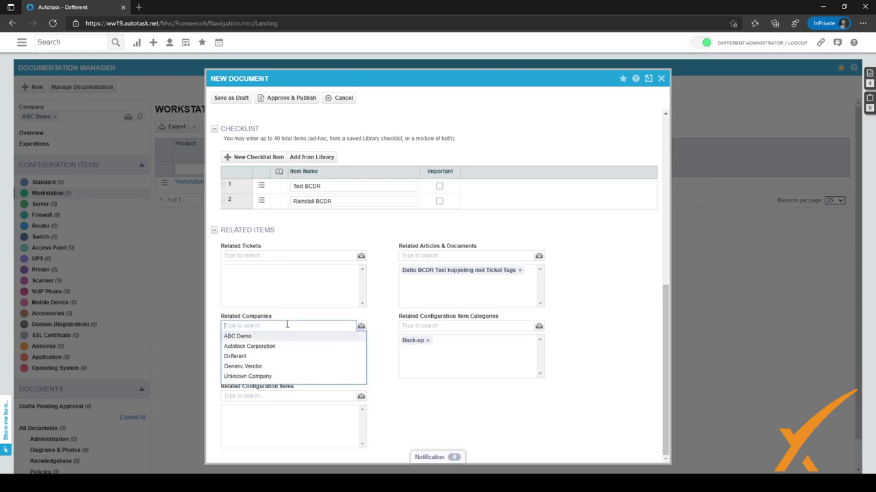
pyautogui.click(283, 337)
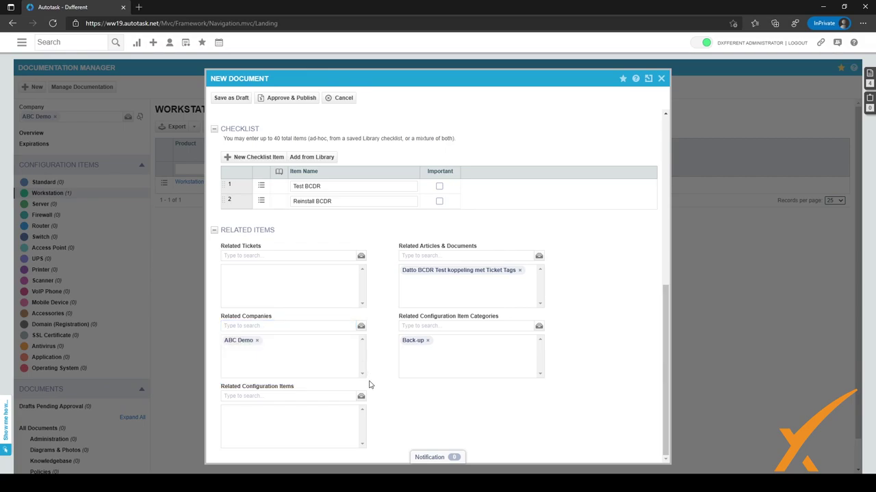
pyautogui.click(291, 395)
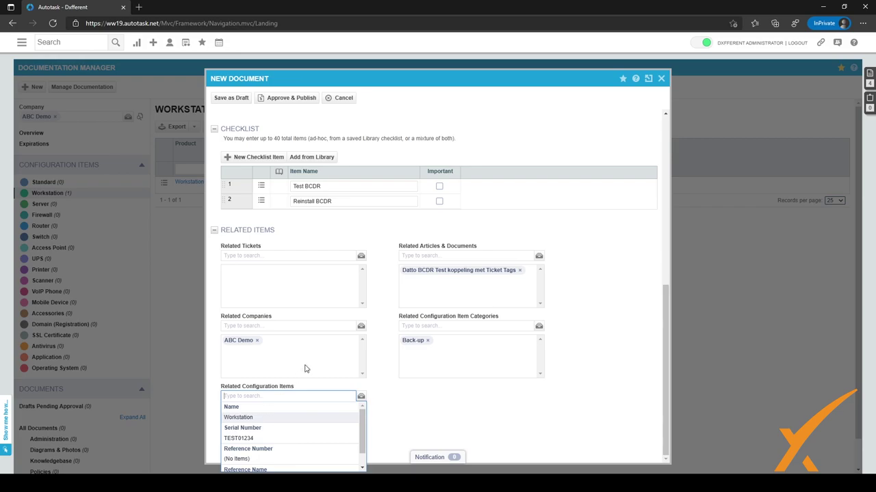
pyautogui.click(376, 350)
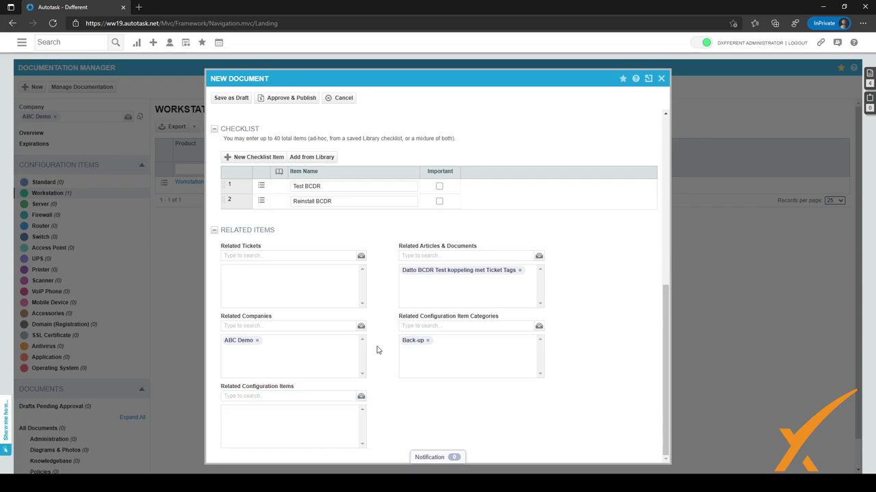
pyautogui.doubleClick(294, 389)
pyautogui.click(381, 374)
# Save the BCDR error document as a draft, bringing All Documents to 1
pyautogui.scroll(1, 254, 267)
pyautogui.scroll(2, 255, 295)
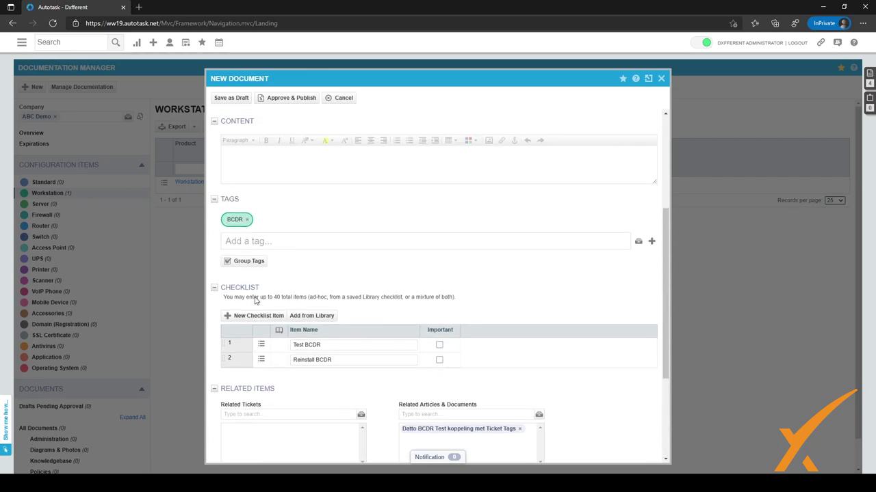
pyautogui.scroll(4, 255, 300)
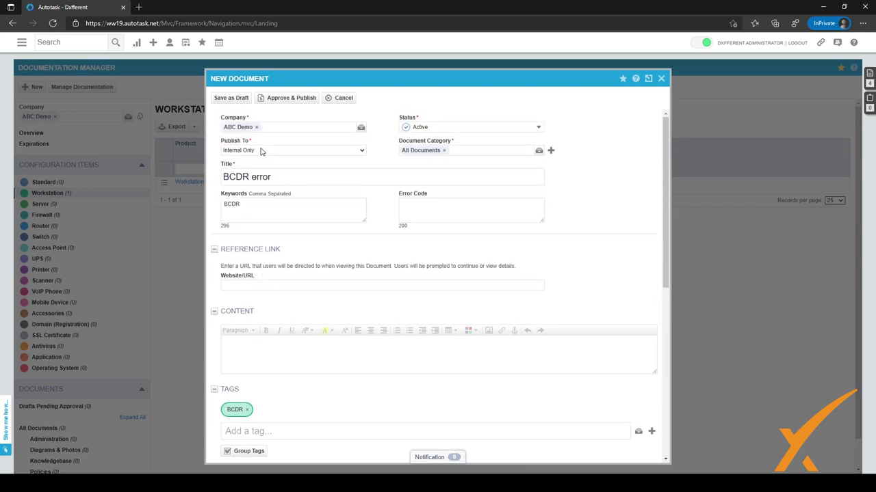
pyautogui.click(236, 102)
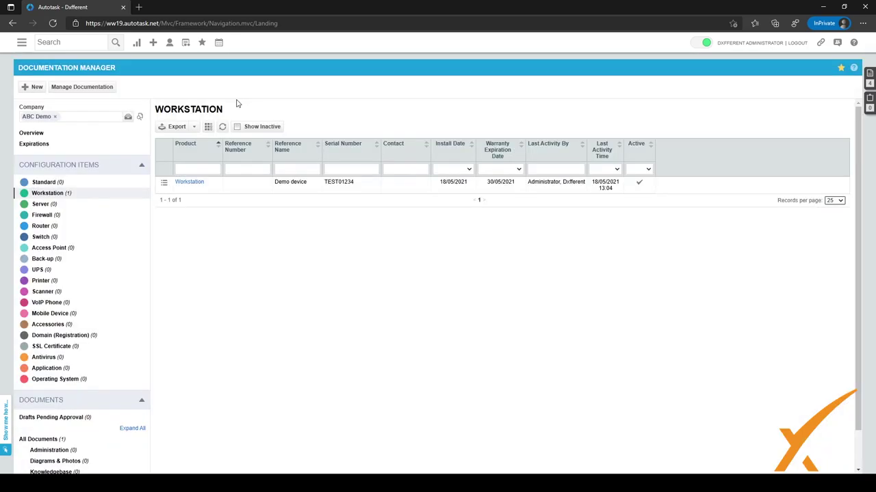
# From Manage Documentation's New Draft Active list, open 'BCDR error' for editing
pyautogui.click(107, 91)
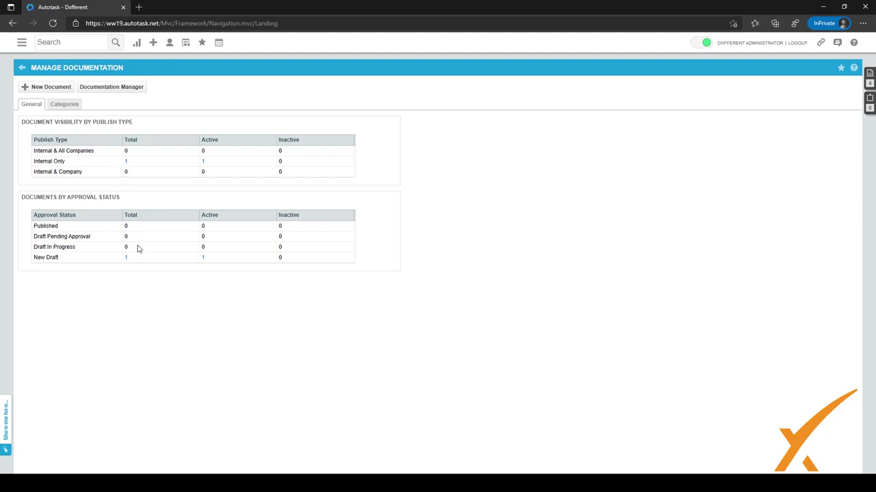
pyautogui.click(203, 258)
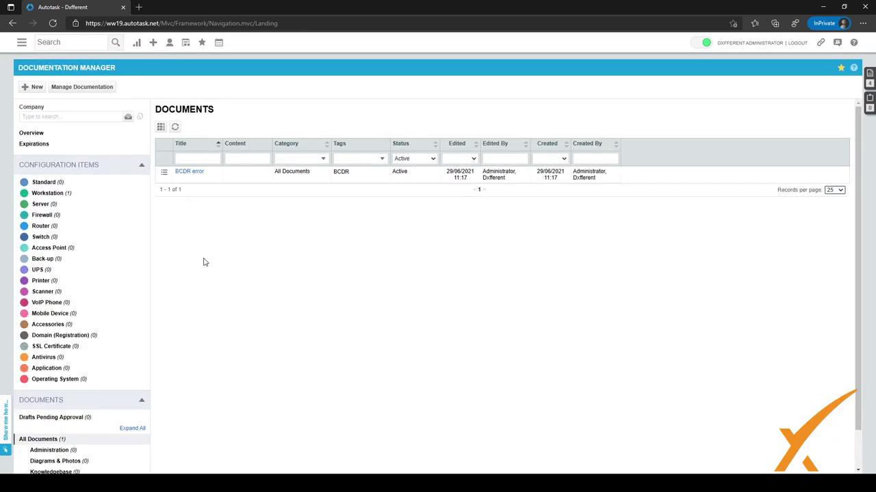
pyautogui.click(192, 175)
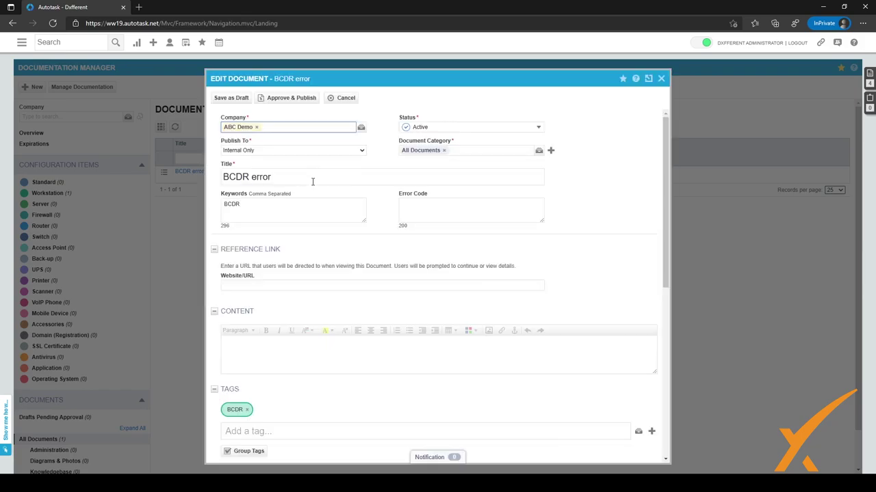
# Enter 'TEST BCDR' as the content and Approve & Publish, making the document Active
pyautogui.scroll(-5, 340, 212)
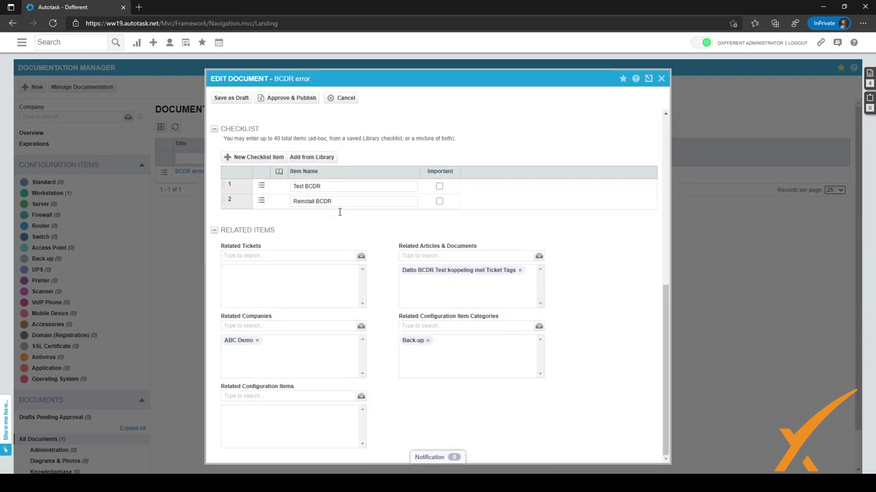
pyautogui.scroll(5, 339, 212)
pyautogui.click(302, 346)
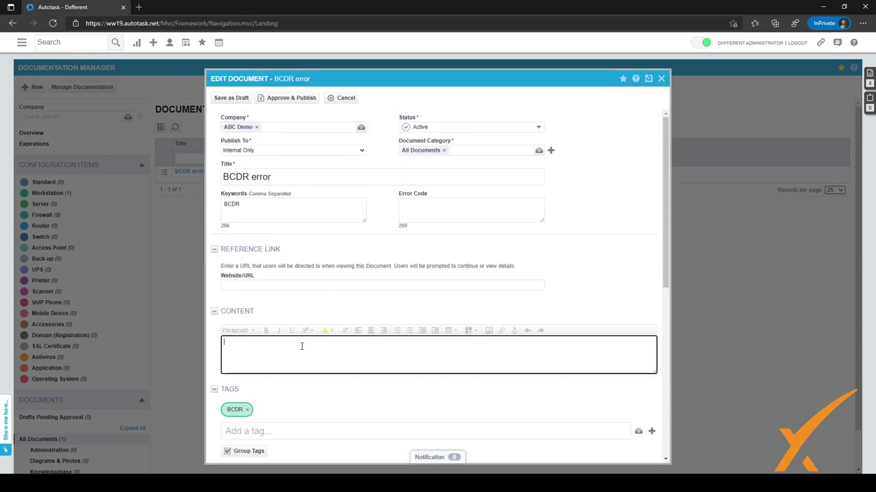
pyautogui.write('TEST')
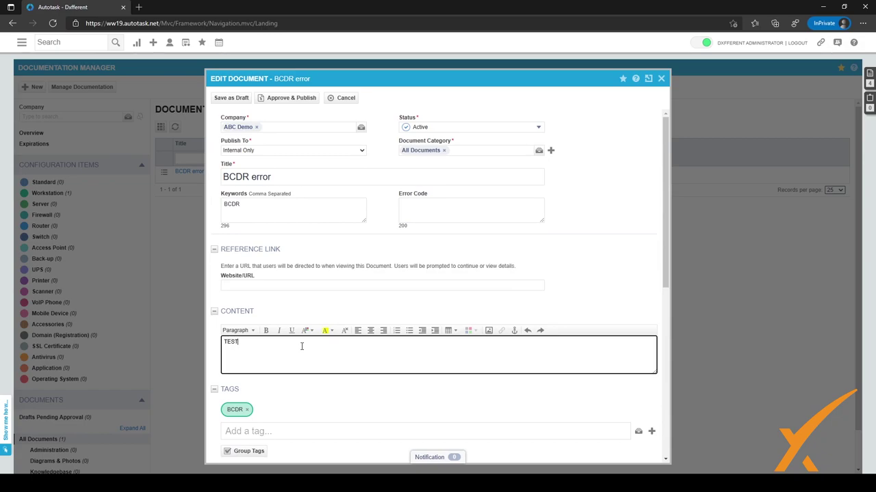
pyautogui.write(' BCDR')
pyautogui.click(299, 101)
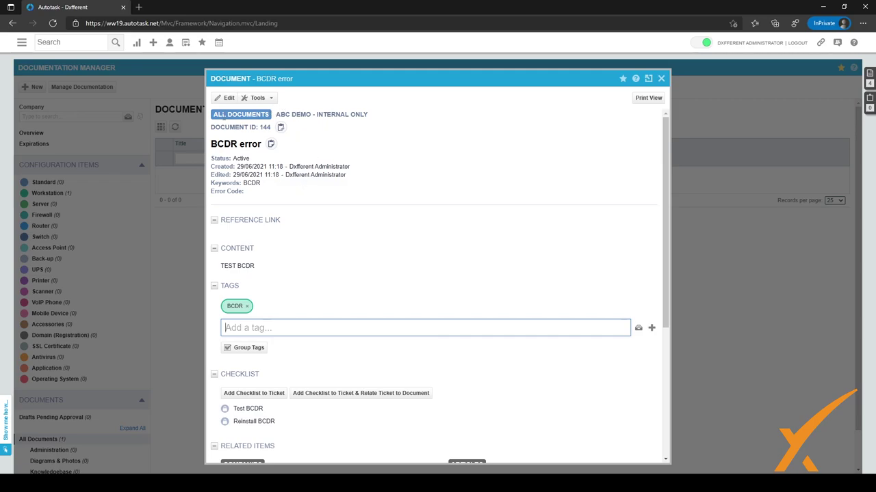
pyautogui.moveTo(286, 117); pyautogui.dragTo(375, 141)
pyautogui.click(352, 150)
pyautogui.moveTo(244, 127); pyautogui.dragTo(266, 129)
pyautogui.click(320, 149)
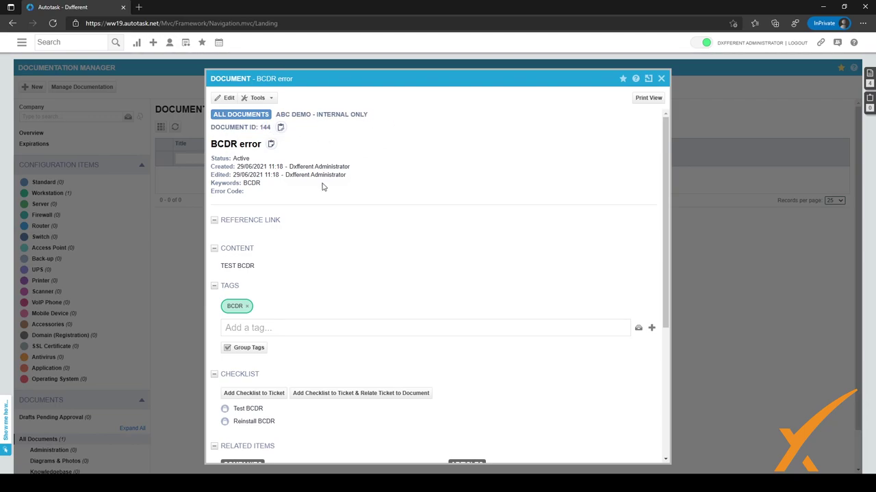
pyautogui.scroll(-3, 296, 232)
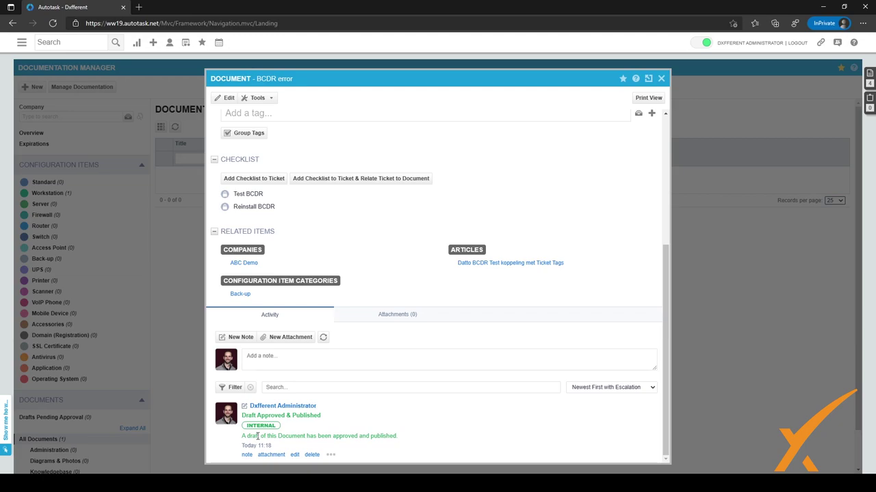
pyautogui.moveTo(257, 436); pyautogui.dragTo(303, 436)
pyautogui.click(403, 264)
pyautogui.scroll(1, 404, 264)
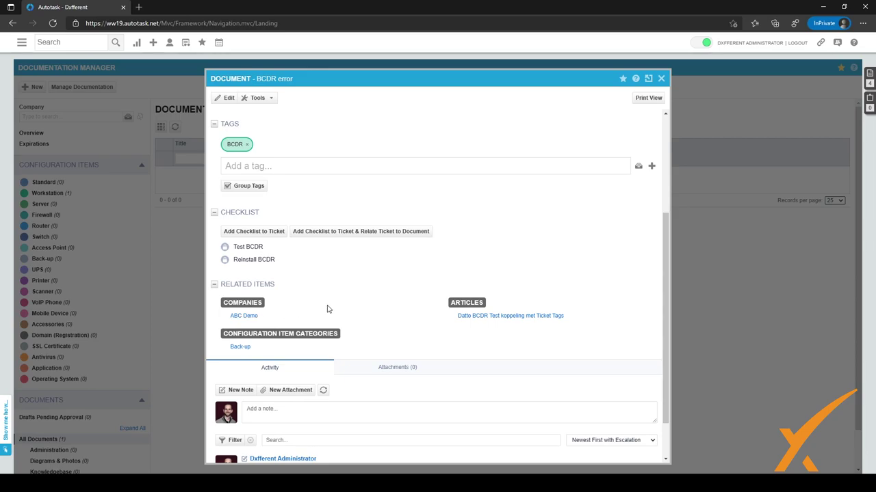
pyautogui.scroll(1, 327, 309)
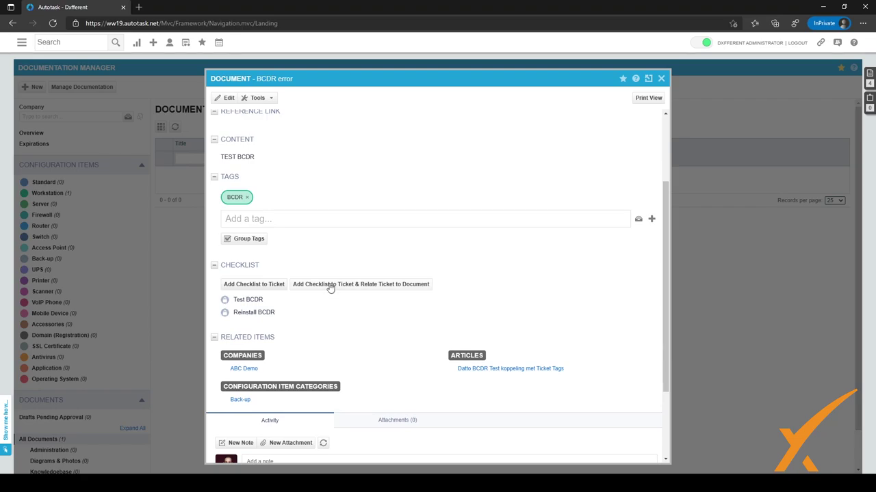
pyautogui.scroll(2, 330, 287)
pyautogui.scroll(-3, 329, 287)
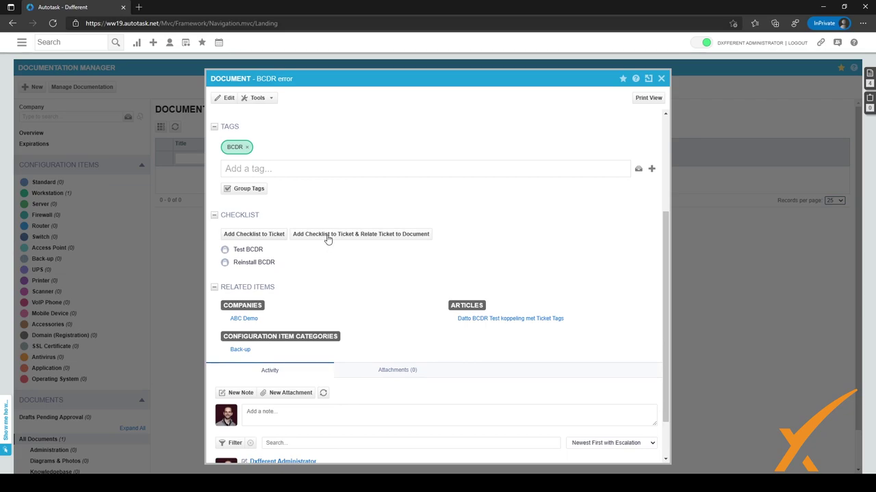
pyautogui.click(328, 237)
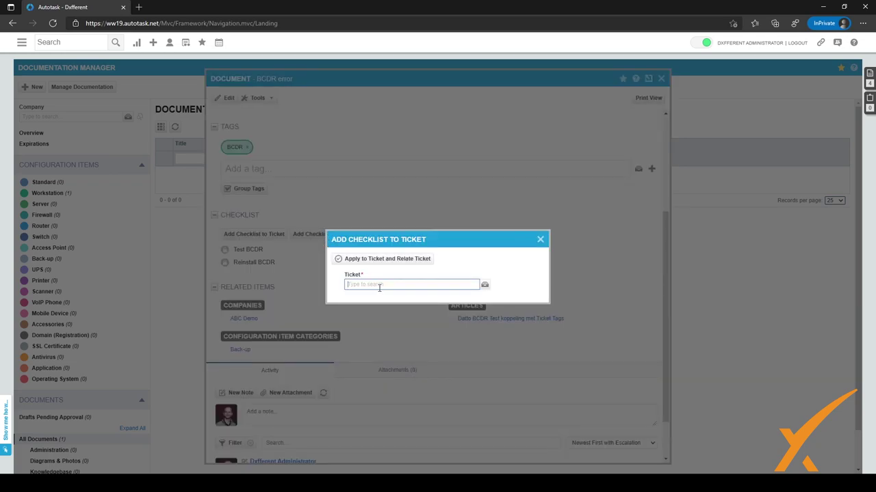
pyautogui.click(540, 239)
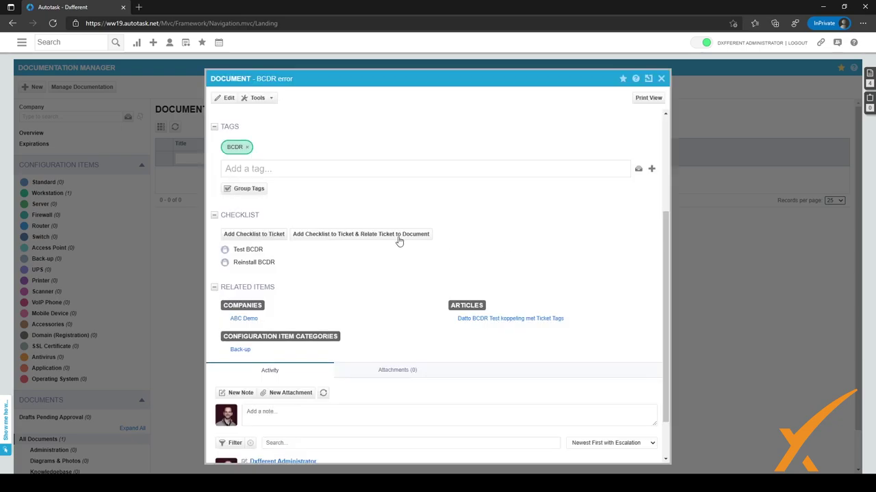
pyautogui.click(274, 235)
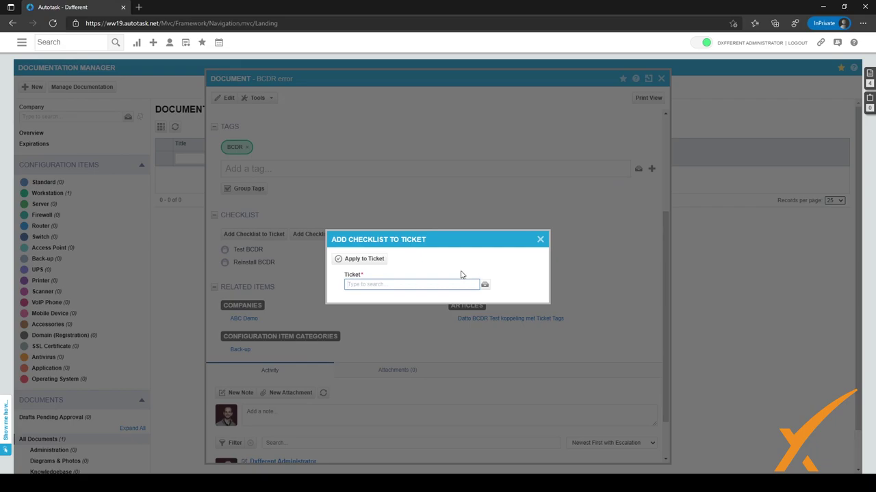
pyautogui.click(540, 241)
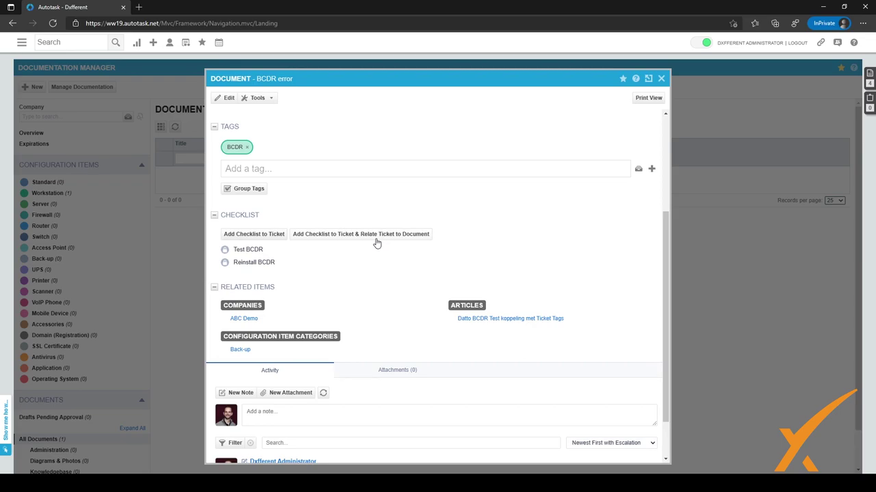
pyautogui.click(375, 235)
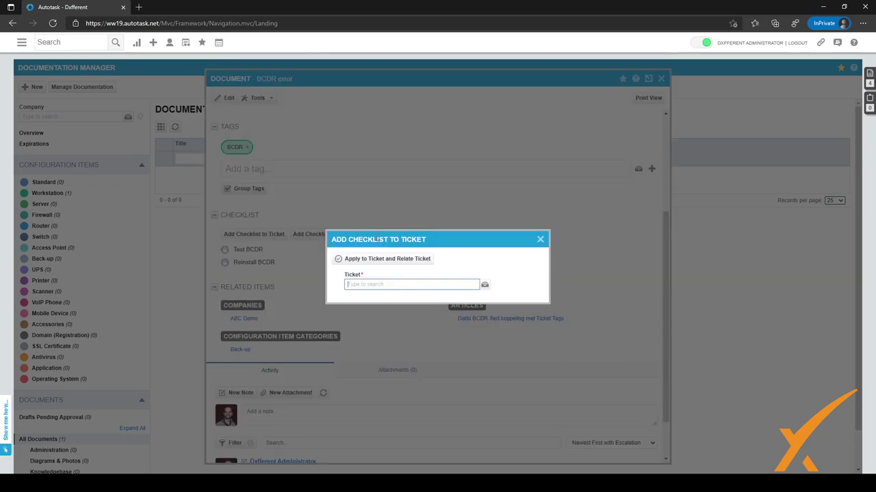
pyautogui.click(387, 282)
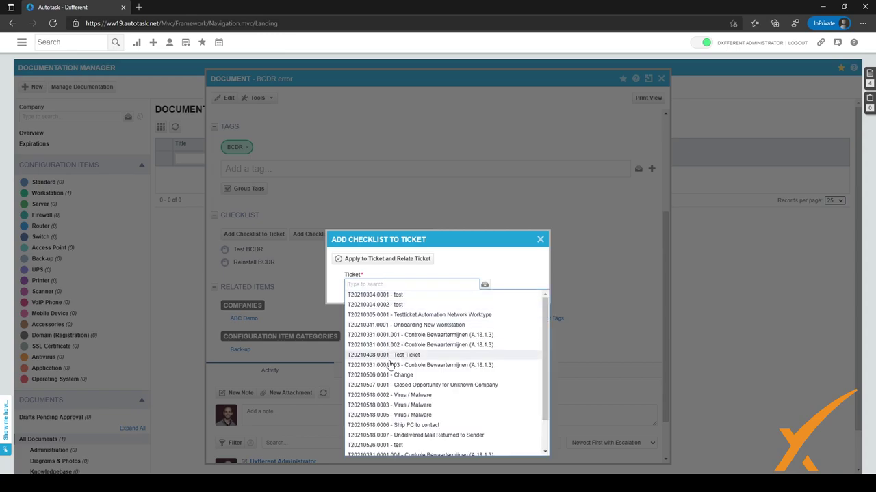
pyautogui.scroll(-1, 388, 369)
pyautogui.scroll(1, 390, 387)
pyautogui.click(484, 286)
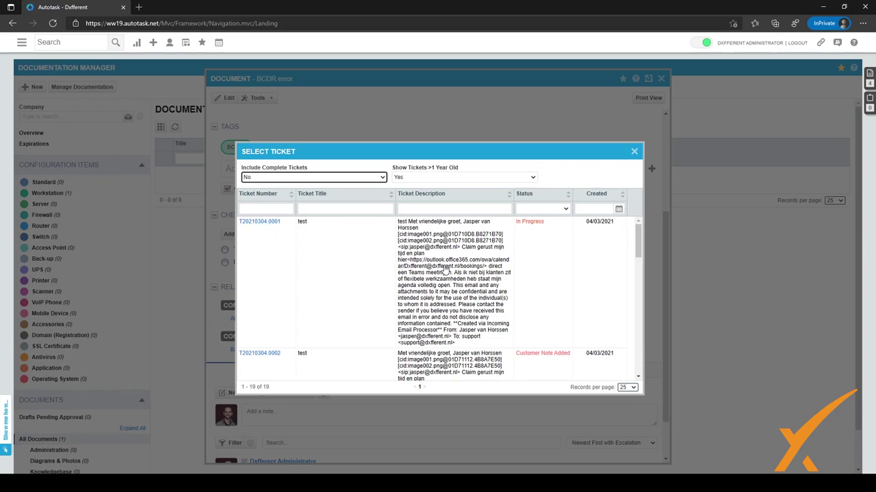
pyautogui.scroll(-2, 445, 276)
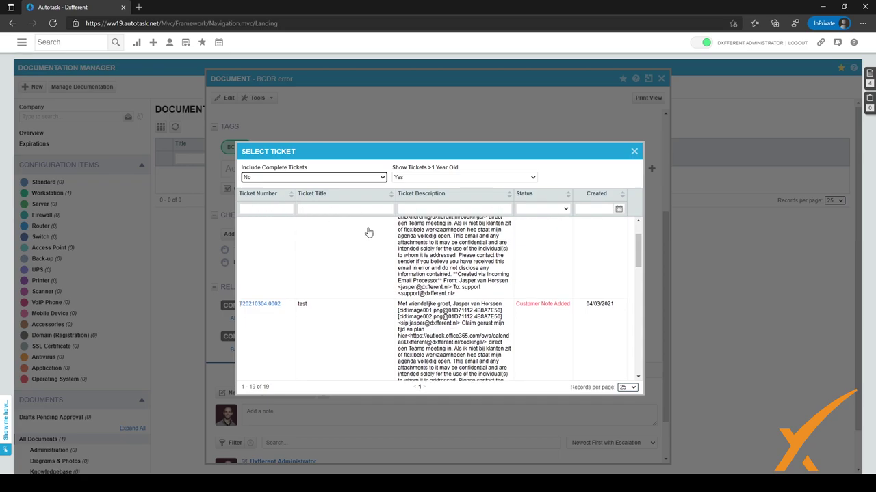
pyautogui.scroll(-3, 377, 253)
pyautogui.scroll(-6, 379, 257)
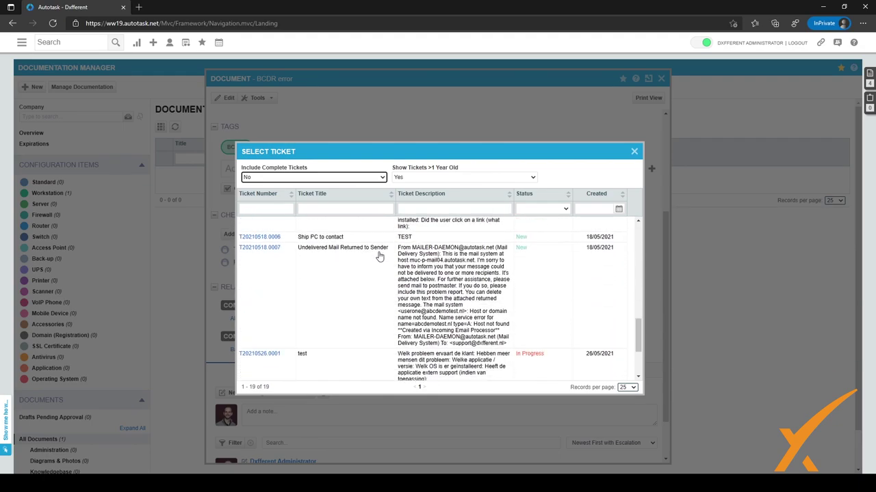
pyautogui.scroll(-3, 380, 257)
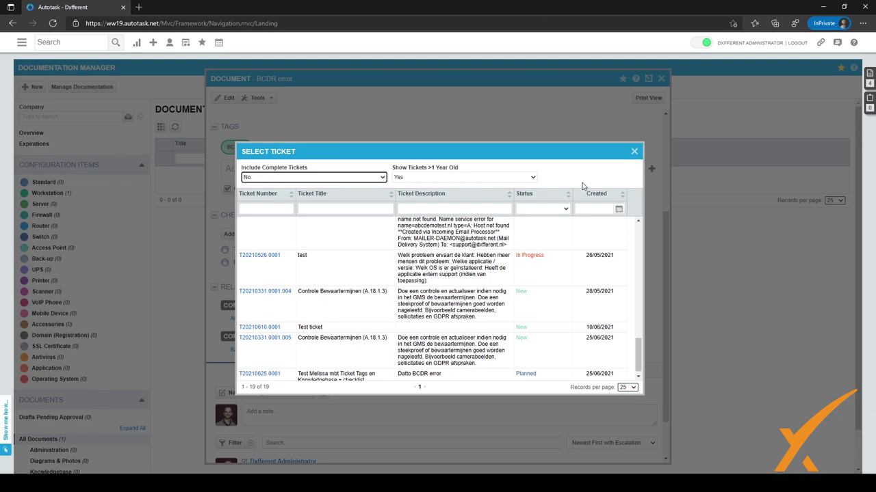
pyautogui.click(634, 152)
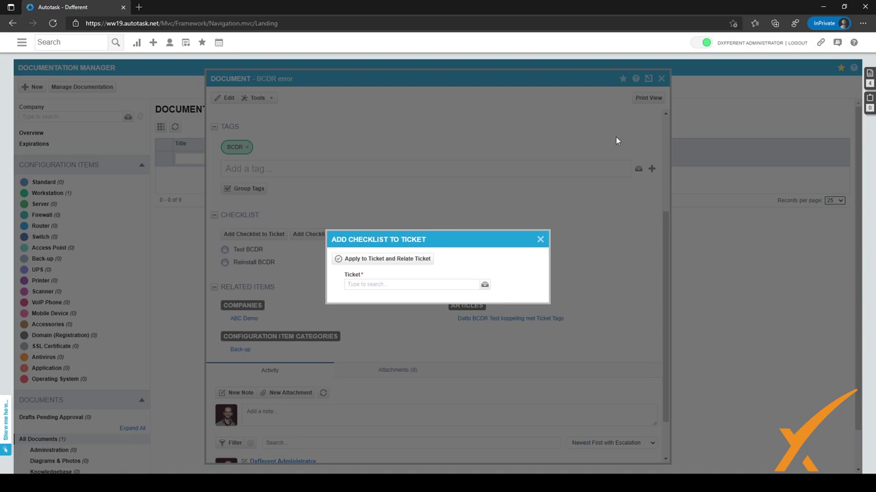
pyautogui.click(539, 239)
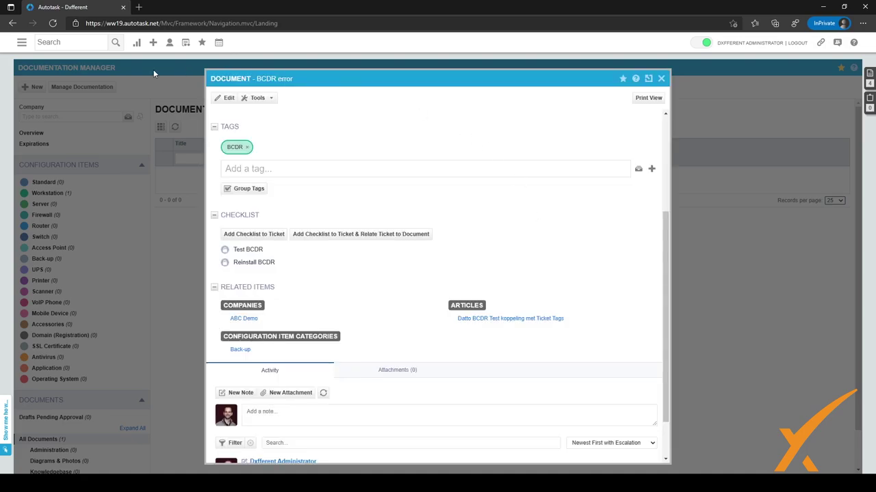
# Create a new ticket for company ABC Demo titled 'BCDR error'
pyautogui.click(154, 44)
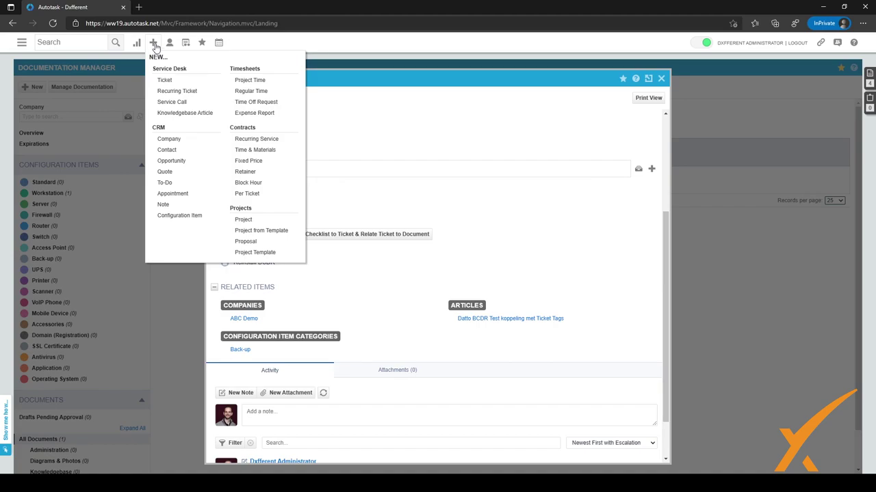
pyautogui.click(154, 45)
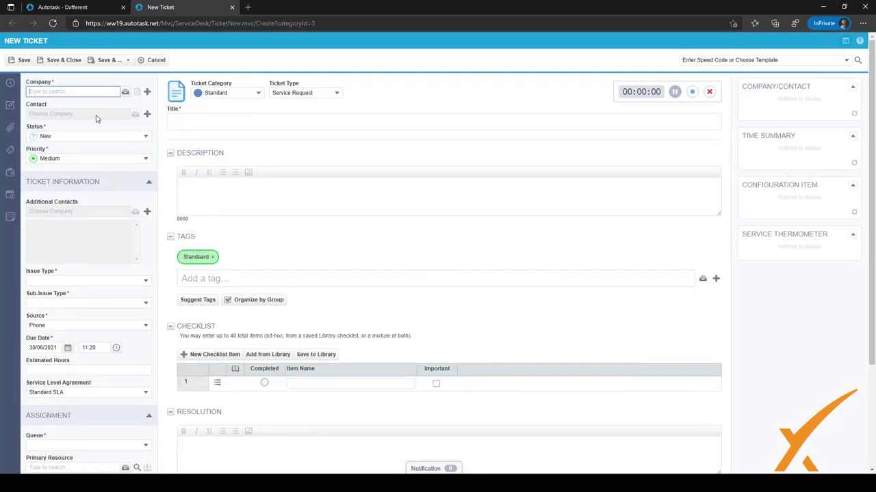
pyautogui.write('abc')
pyautogui.click(96, 104)
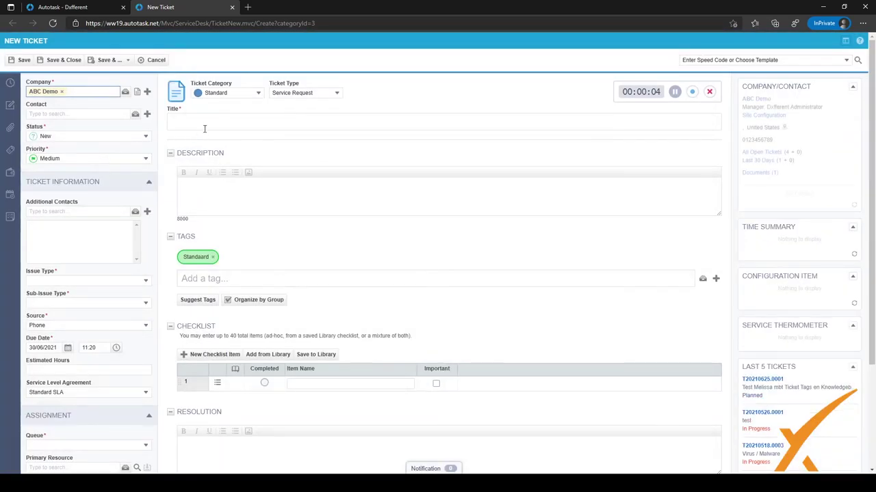
pyautogui.click(210, 125)
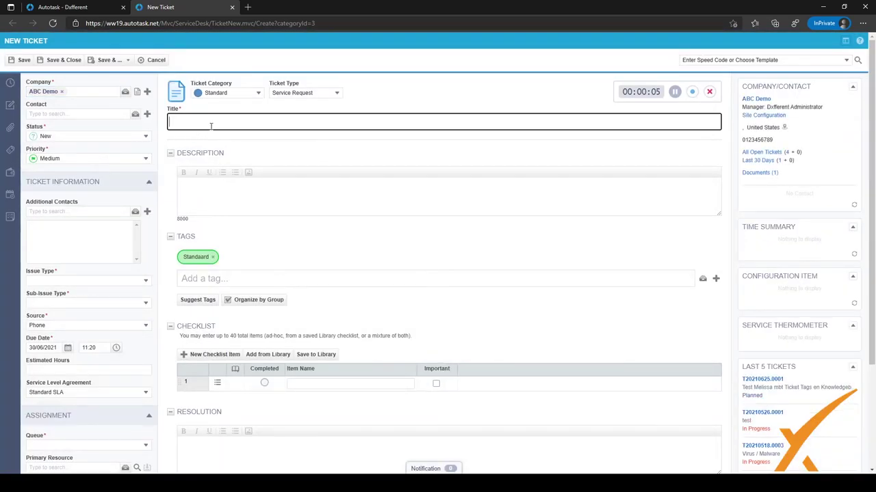
pyautogui.write('BCDR erro')
# Set issue type Administration / Management, sub-issue Back-up, and description 'Error'
pyautogui.click(122, 283)
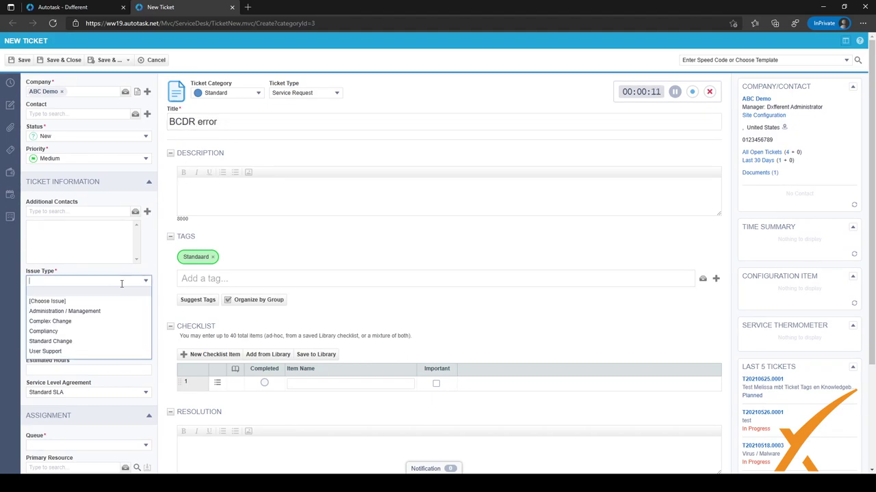
pyautogui.click(86, 313)
pyautogui.click(87, 303)
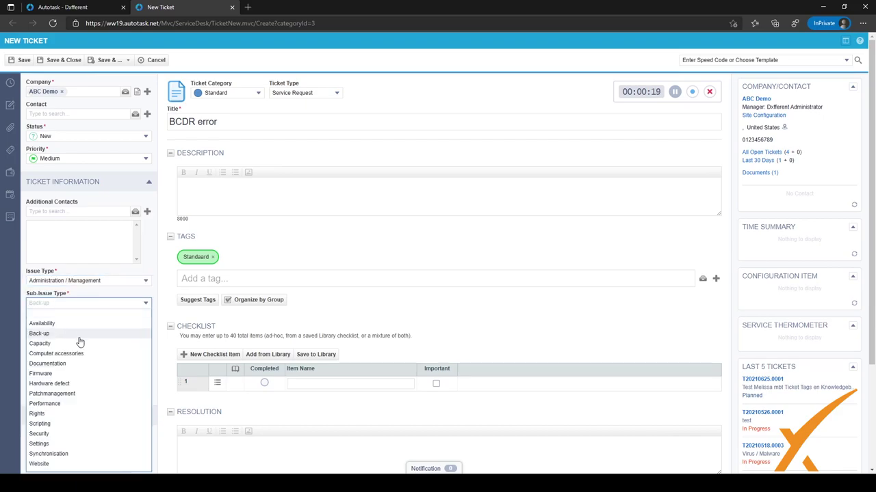
pyautogui.click(61, 331)
pyautogui.click(252, 196)
pyautogui.write('Error')
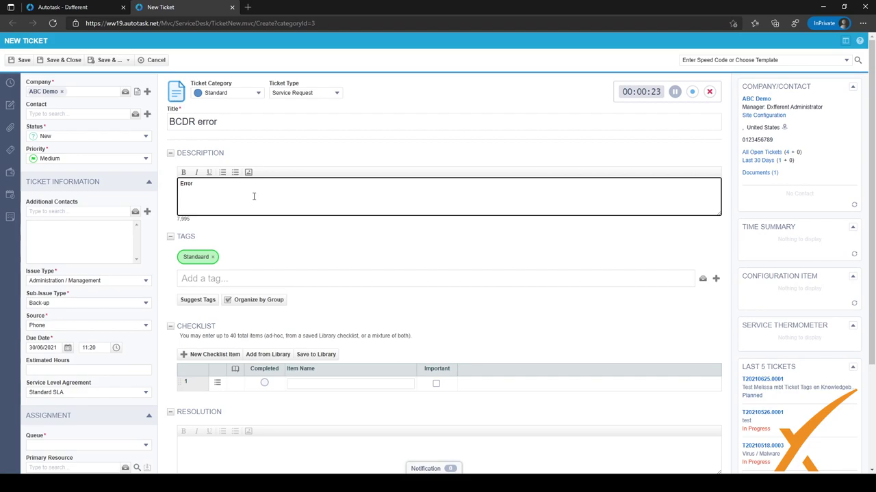
pyautogui.click(203, 301)
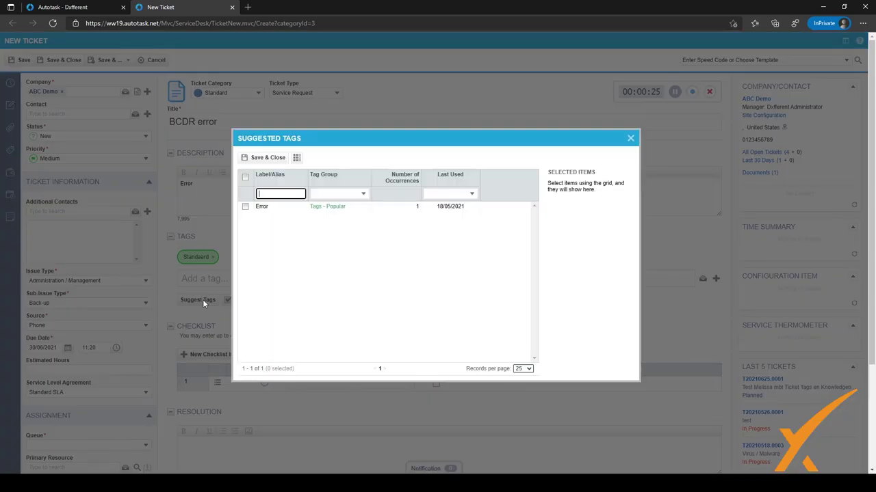
# Add the suggested Error tag to the BCDR error ticket and save the tag selection
pyautogui.click(245, 207)
pyautogui.click(278, 194)
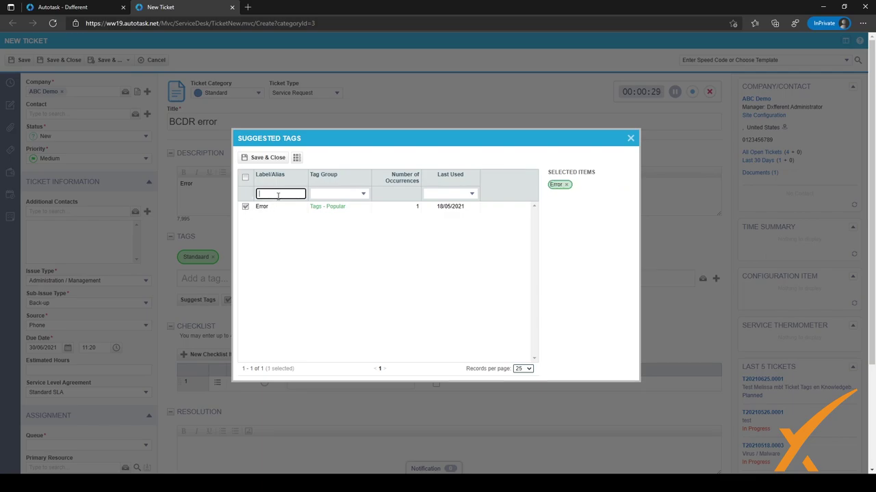
pyautogui.write('BCDR')
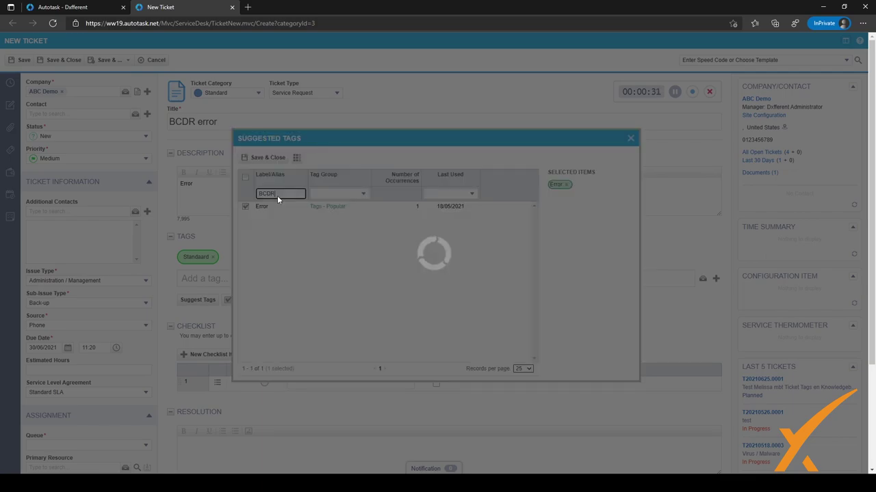
pyautogui.click(278, 159)
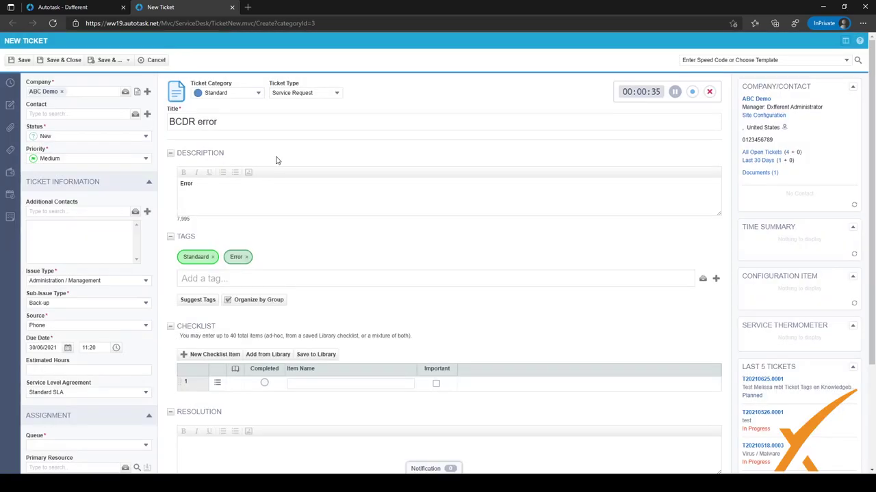
# Add BCDR as another tag on the ticket
pyautogui.click(496, 281)
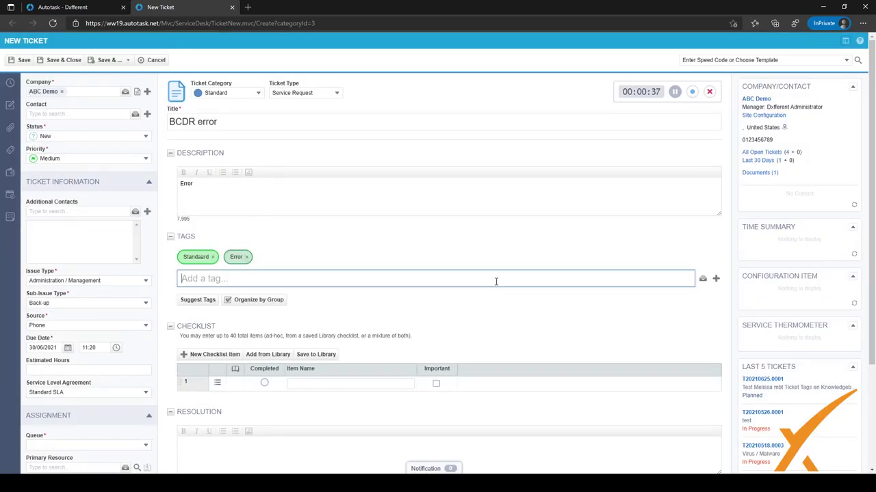
pyautogui.write('BCDR')
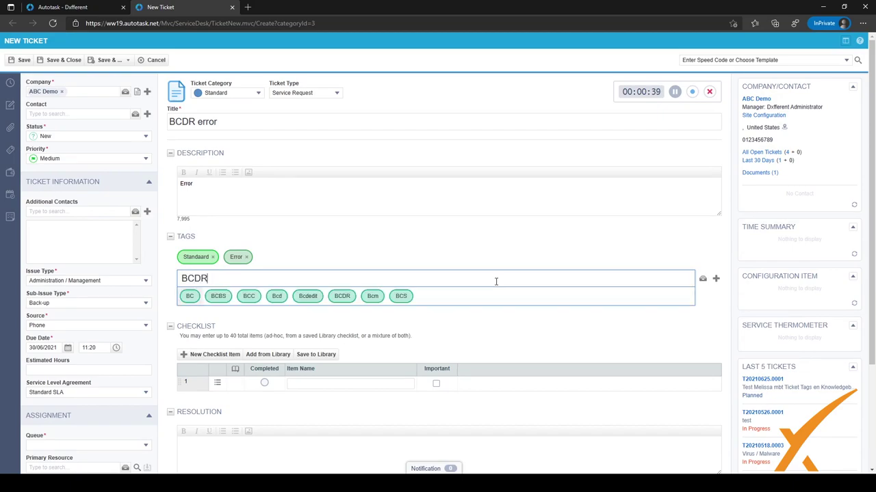
pyautogui.click(193, 297)
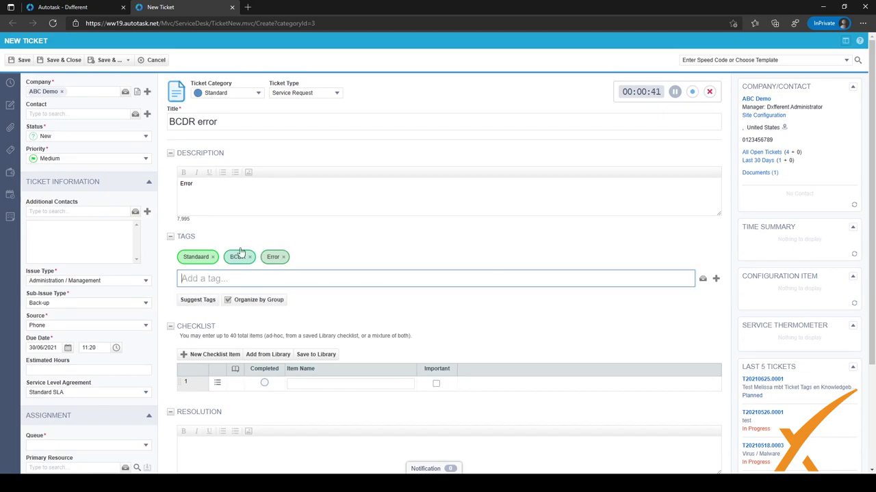
# Assign the ticket to the Backup / BDR queue
pyautogui.scroll(-2, 266, 235)
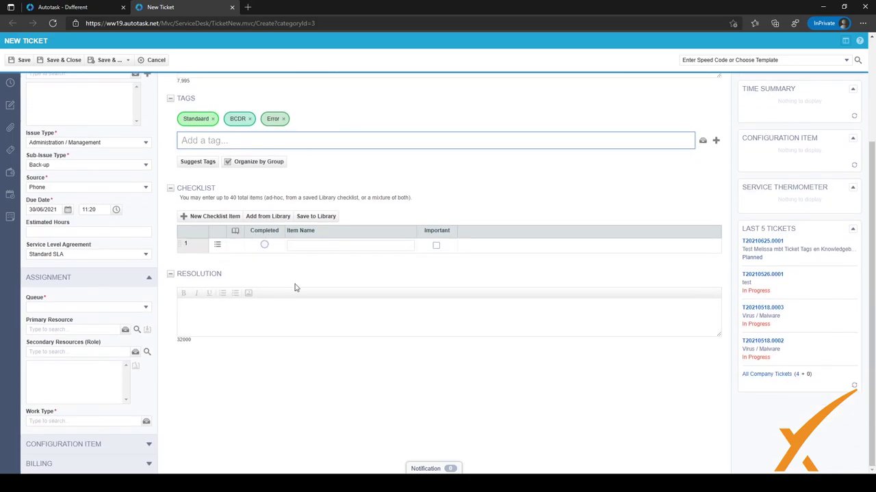
pyautogui.click(126, 310)
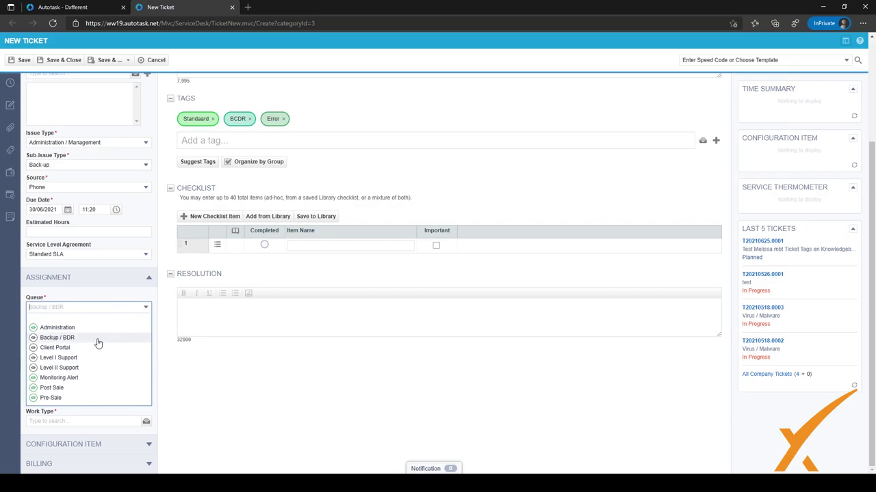
pyautogui.click(62, 338)
pyautogui.scroll(3, 171, 277)
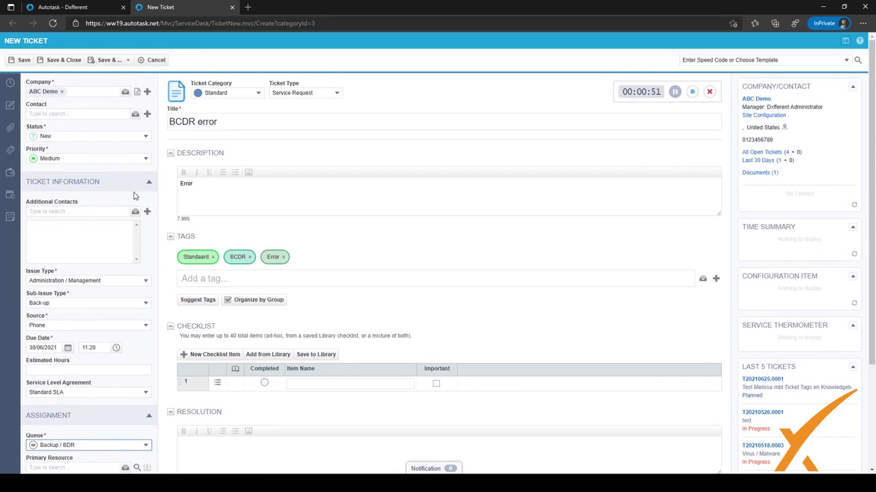
# Fill in the required work type Consultancy and save the ticket as T20210629.0001
pyautogui.click(24, 66)
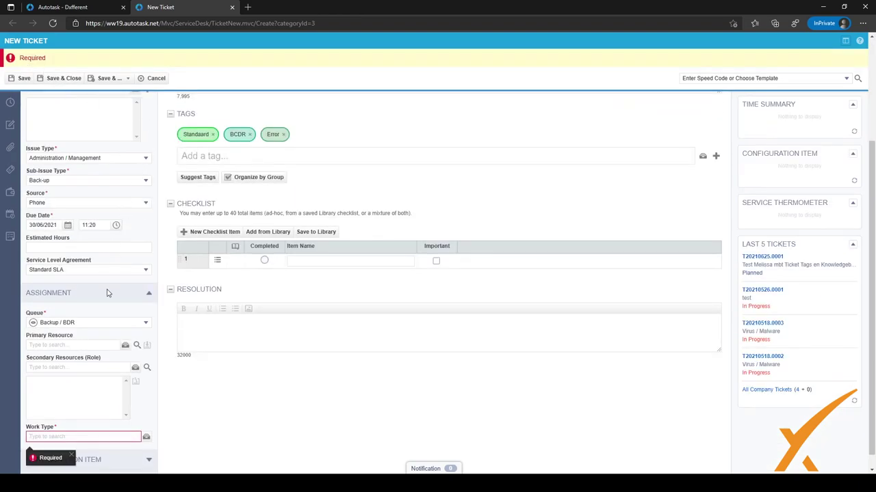
pyautogui.click(84, 435)
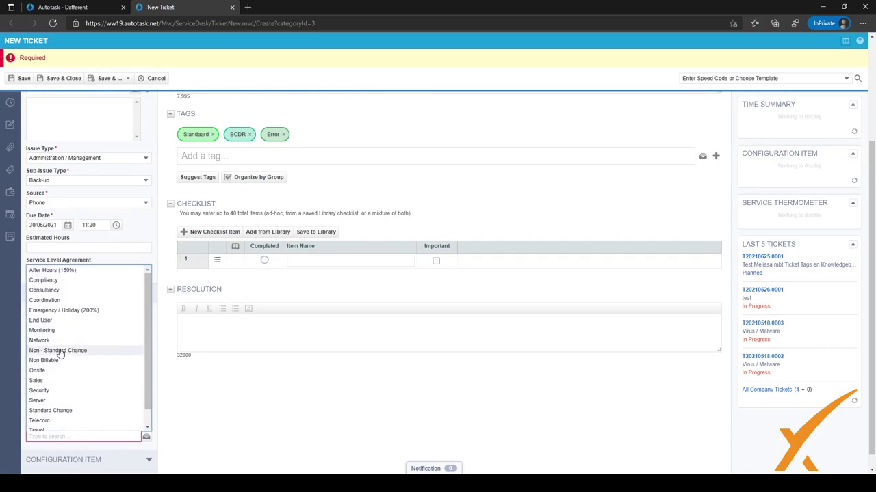
pyautogui.scroll(-1, 60, 360)
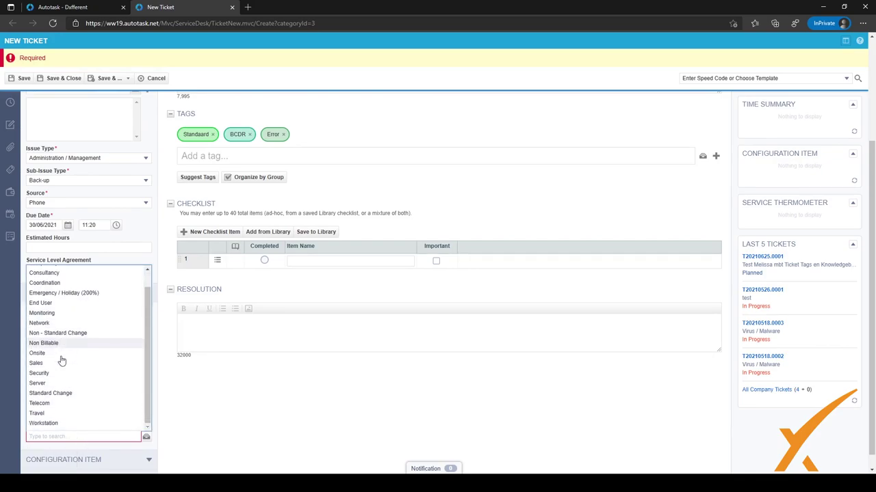
pyautogui.scroll(1, 60, 363)
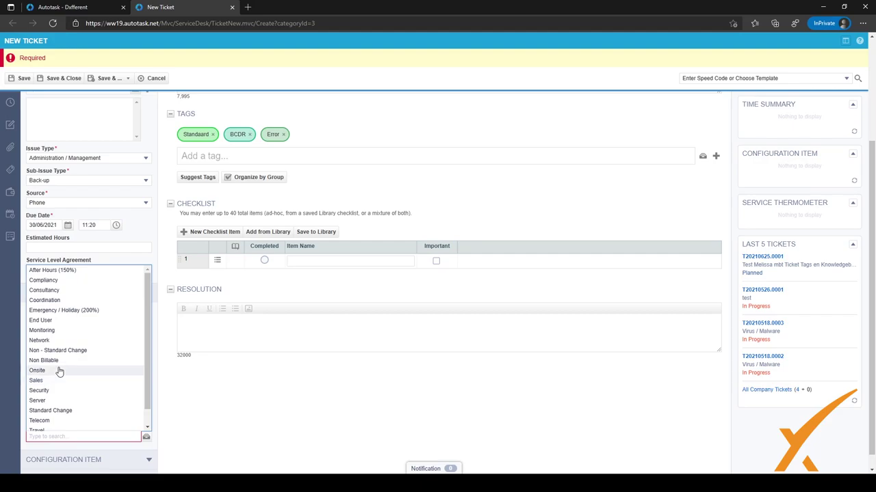
pyautogui.click(60, 293)
pyautogui.click(22, 78)
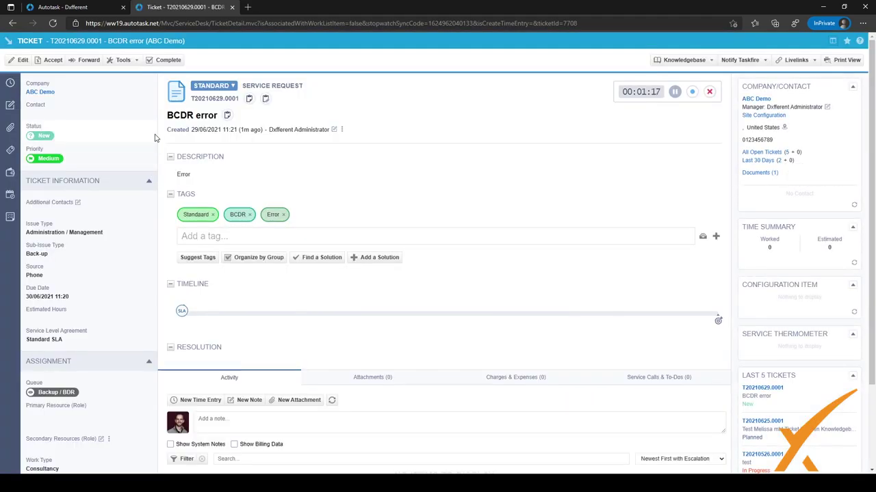
pyautogui.doubleClick(179, 115)
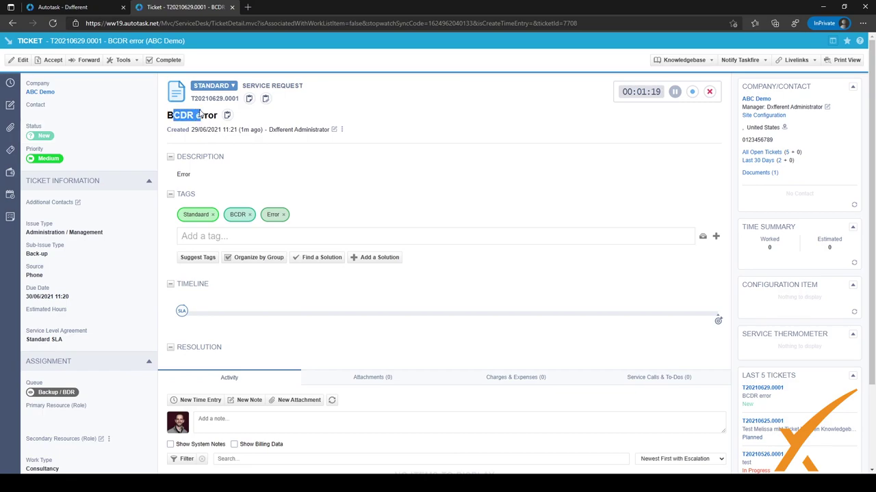
pyautogui.click(182, 175)
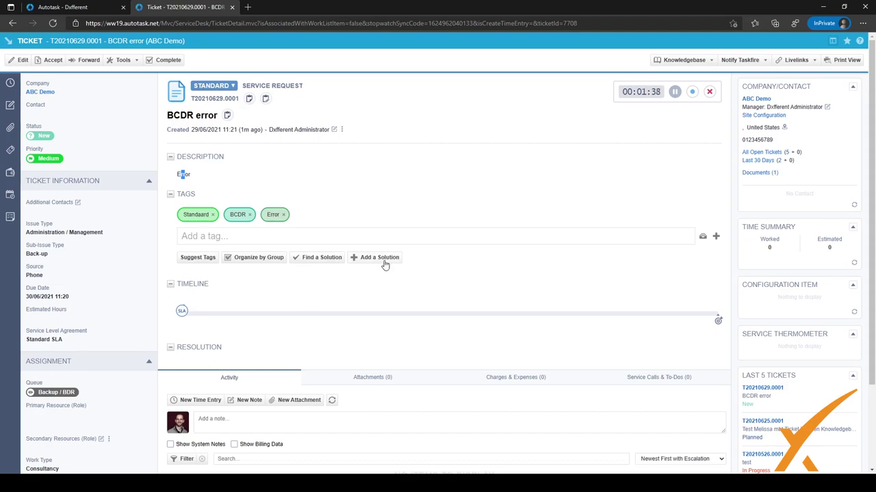
# Open Suggested Solutions for ticket T20210629.0001 to find matching BCDR knowledge documents
pyautogui.click(322, 258)
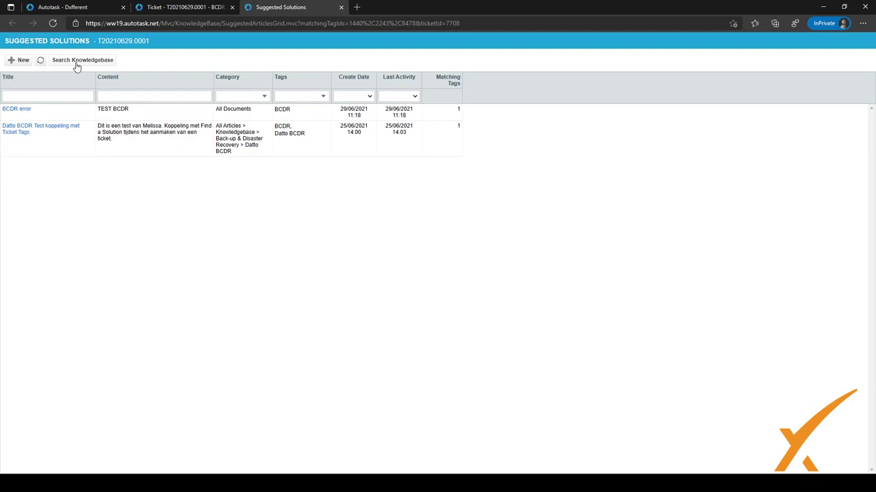
# Add the BCDR error document's Test BCDR / Reinstall BCDR checklist to the ticket and confirm
pyautogui.click(31, 112)
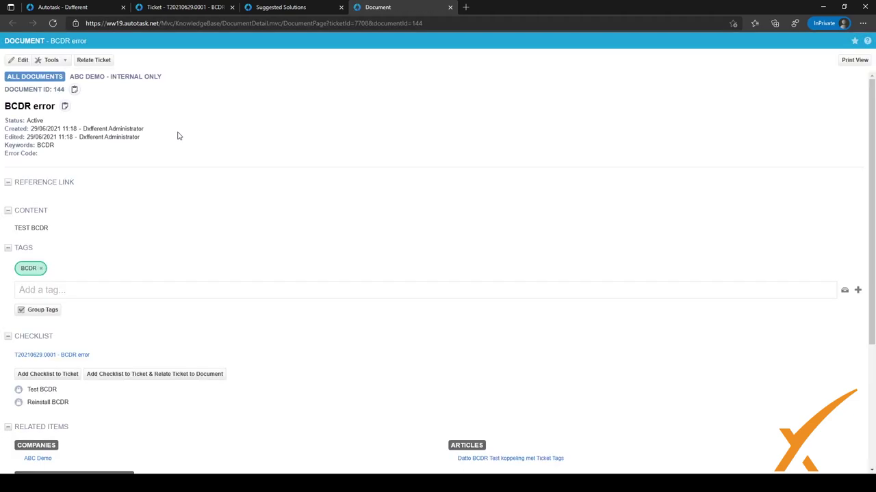
pyautogui.scroll(-1, 173, 145)
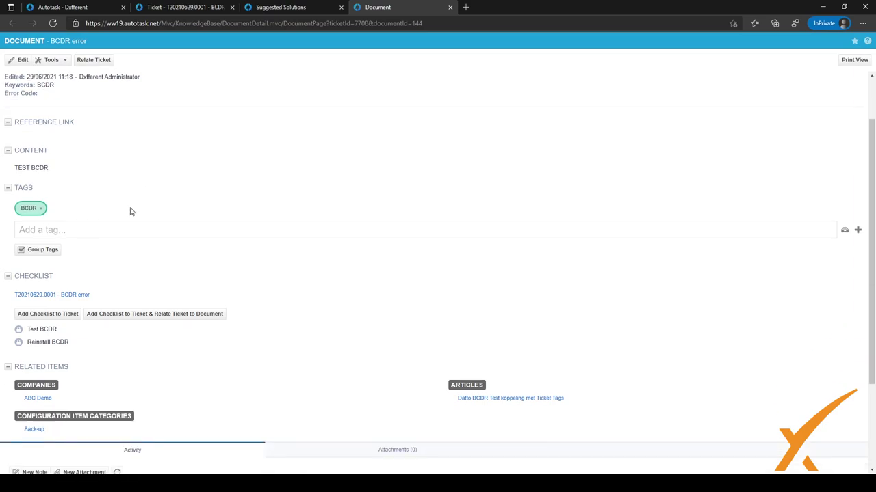
pyautogui.click(66, 315)
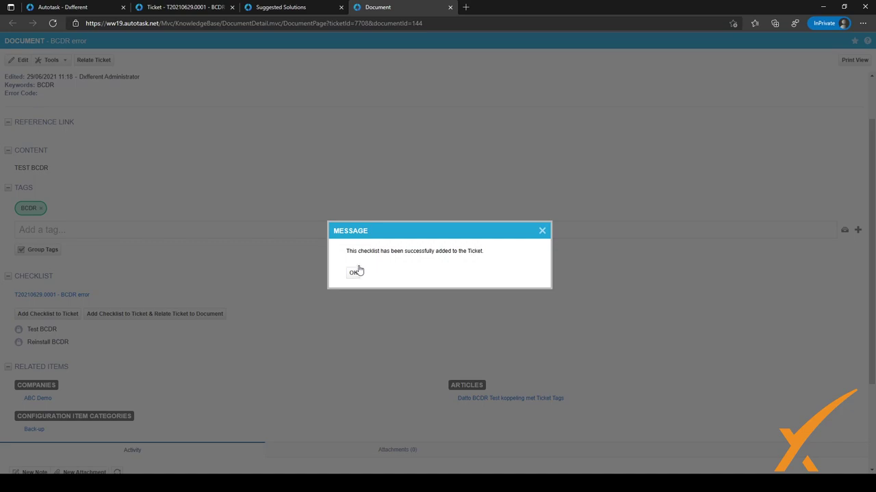
pyautogui.moveTo(351, 253); pyautogui.dragTo(416, 251)
pyautogui.click(353, 274)
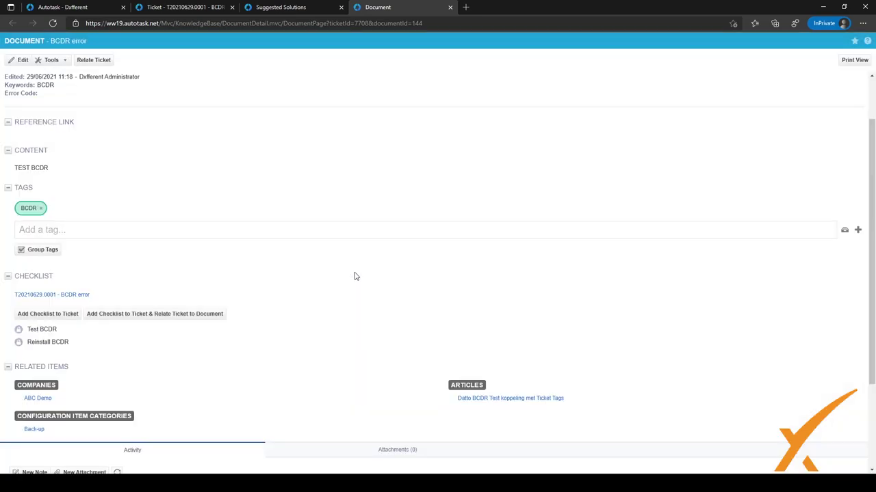
# Reload ticket T20210629.0001 to show checklist items Test BCDR and Reinstall BCDR (0/2)
pyautogui.click(192, 8)
pyautogui.click(137, 59)
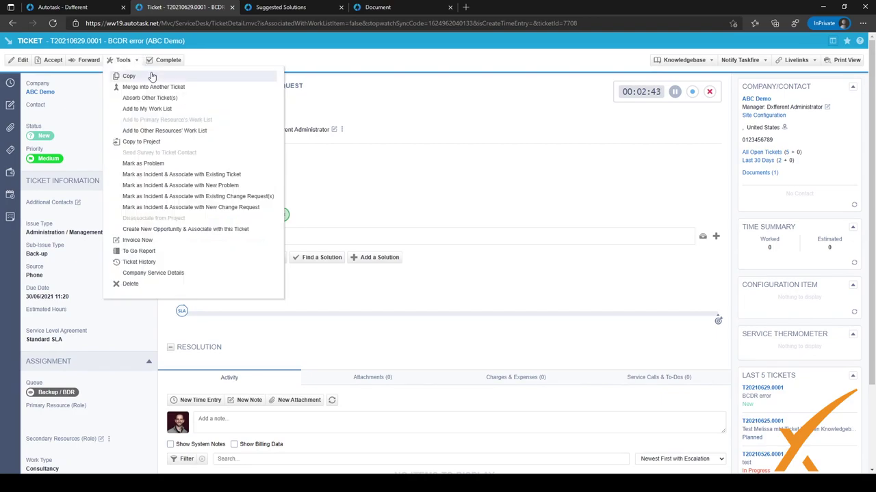
pyautogui.click(53, 23)
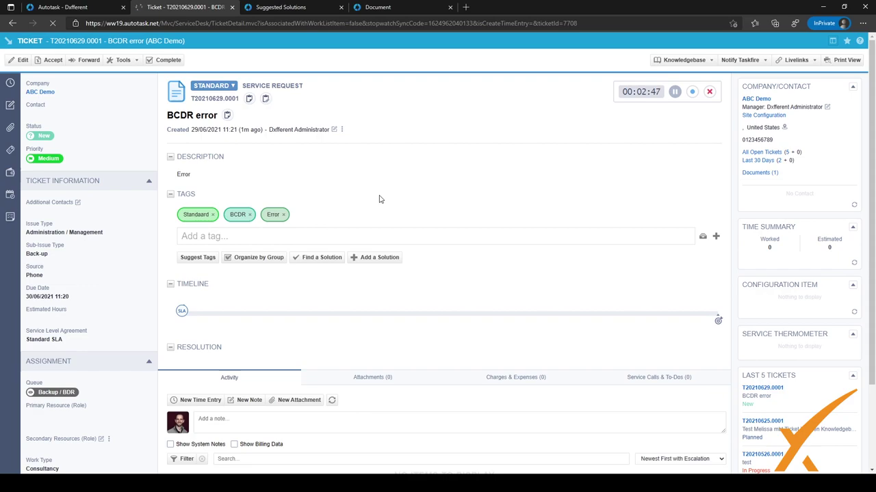
pyautogui.scroll(-2, 378, 197)
pyautogui.moveTo(260, 288); pyautogui.dragTo(177, 254)
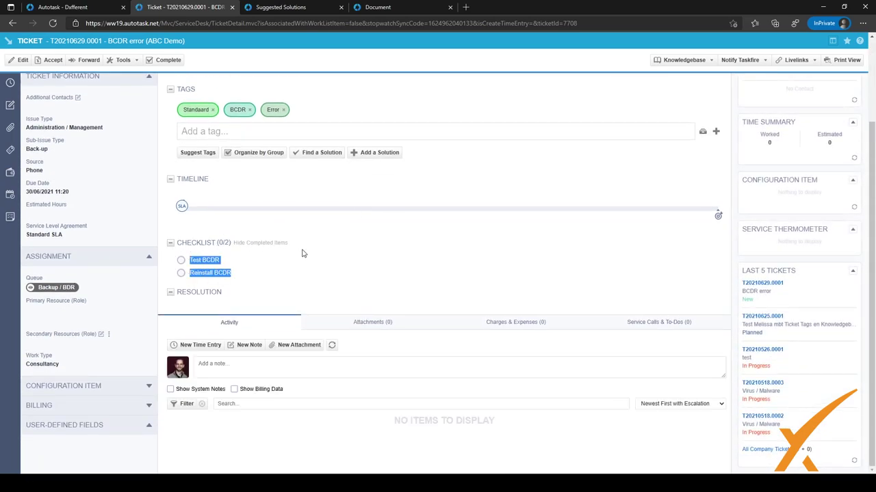
pyautogui.click(247, 275)
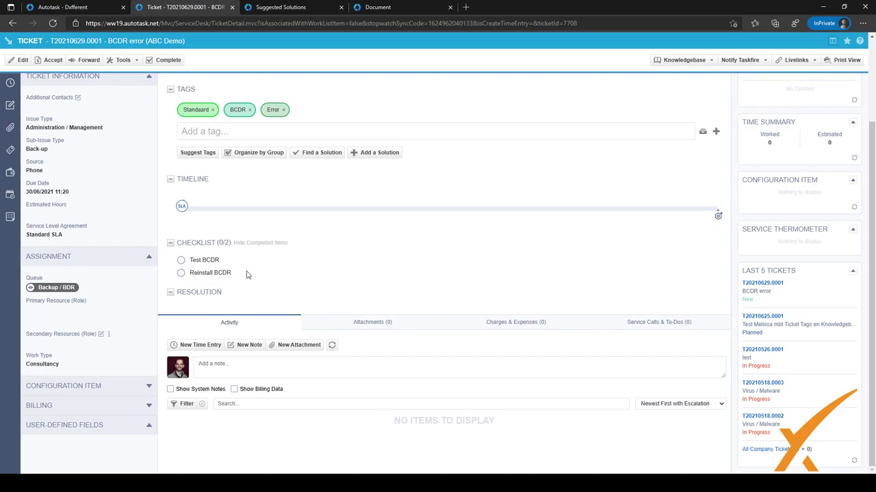
pyautogui.scroll(2, 249, 263)
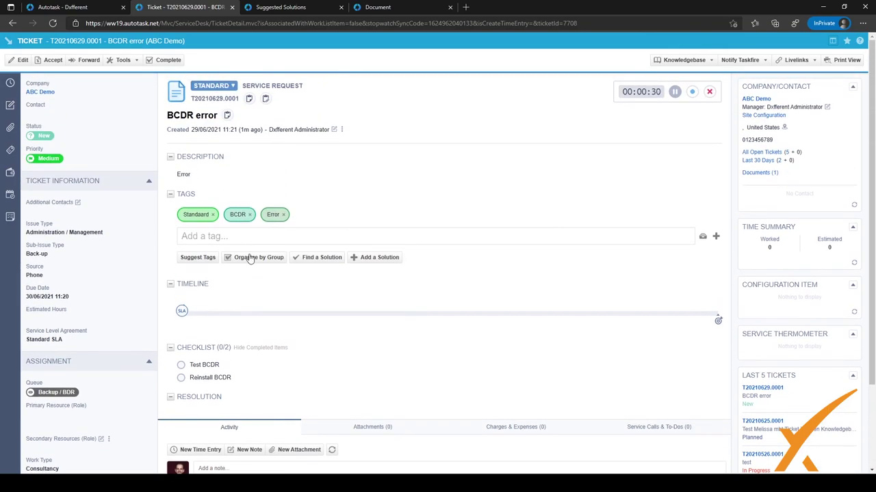
# Draft a new article from the ticket and review its prefilled title 'BCDR error', keywords and content
pyautogui.click(387, 263)
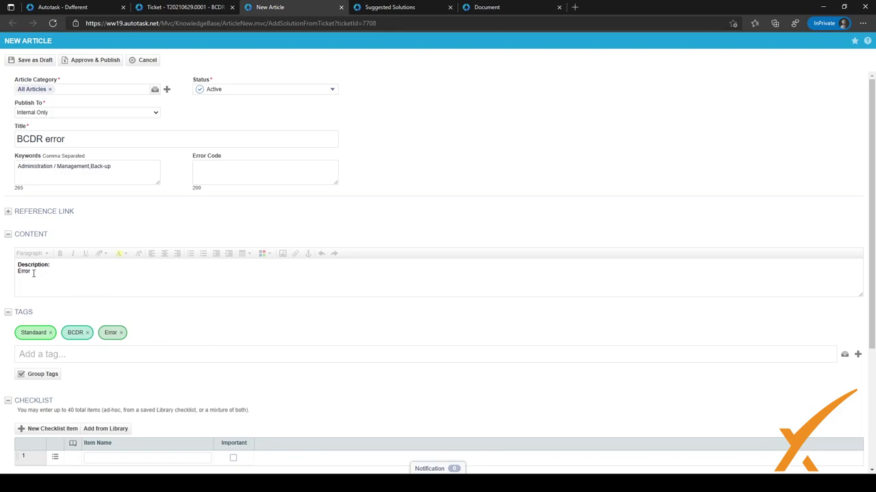
pyautogui.moveTo(36, 271); pyautogui.dragTo(12, 267)
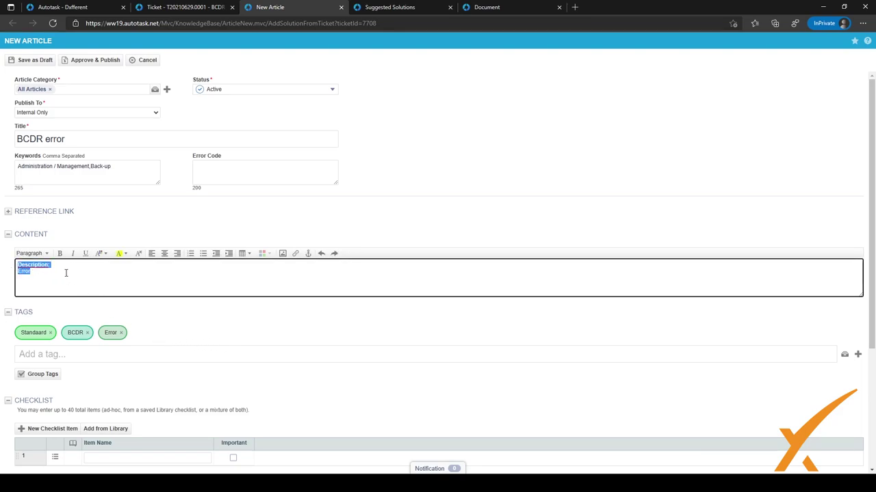
pyautogui.moveTo(123, 168); pyautogui.dragTo(9, 180)
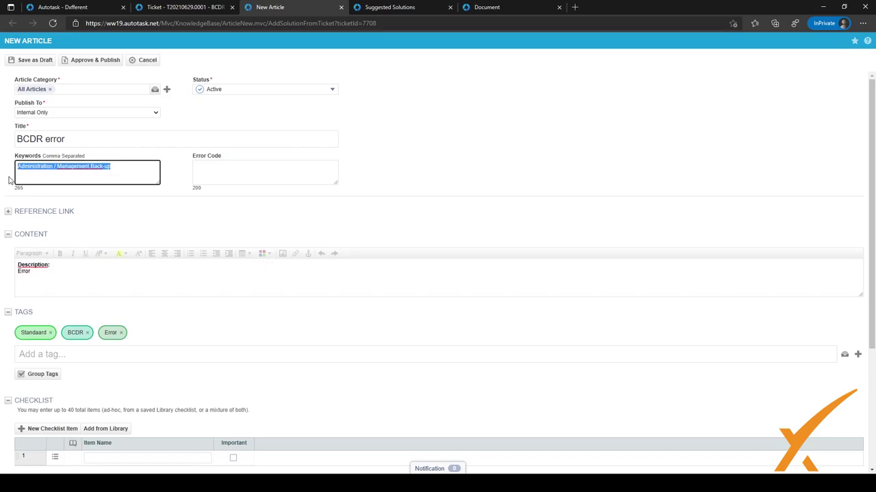
pyautogui.moveTo(84, 141); pyautogui.dragTo(15, 144)
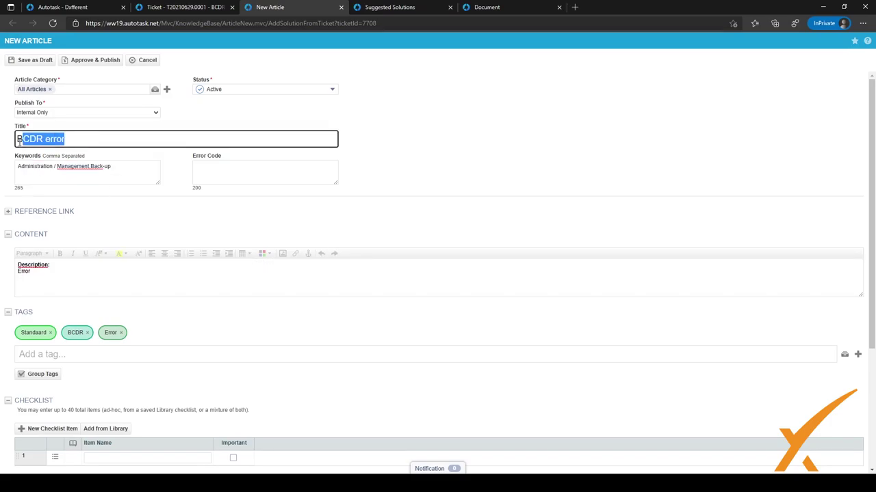
pyautogui.click(169, 184)
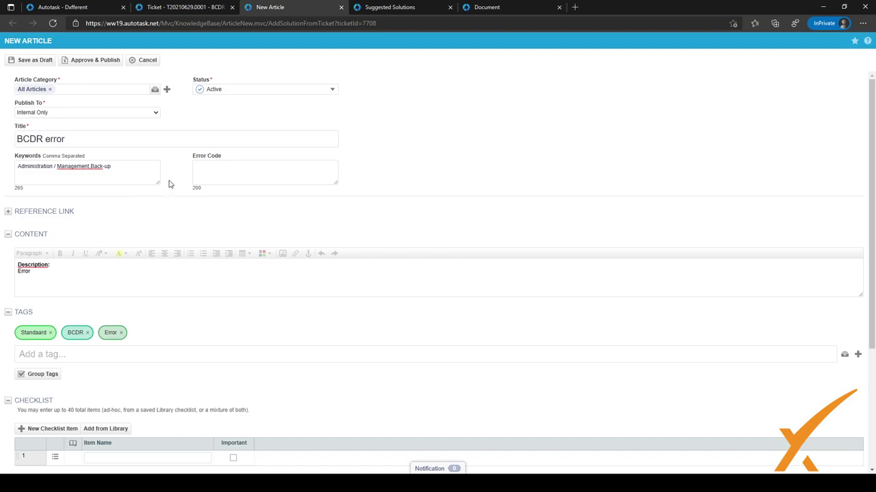
pyautogui.scroll(-3, 170, 185)
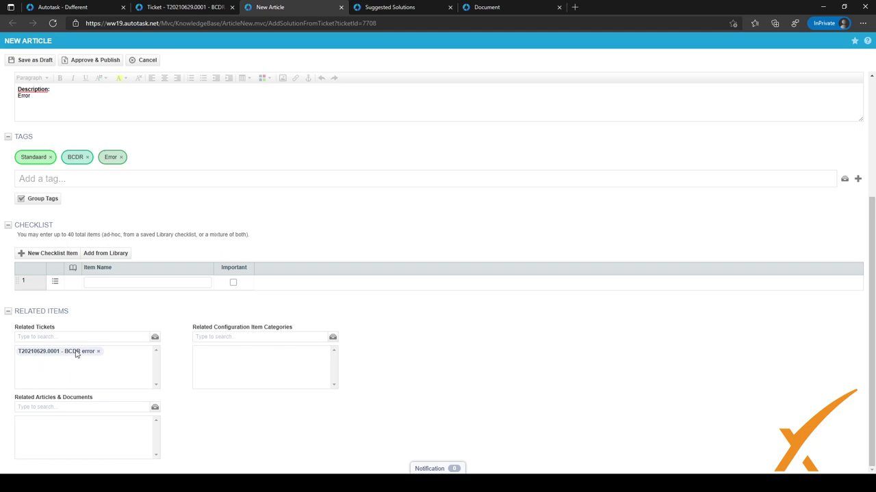
pyautogui.scroll(1, 77, 354)
pyautogui.scroll(3, 77, 355)
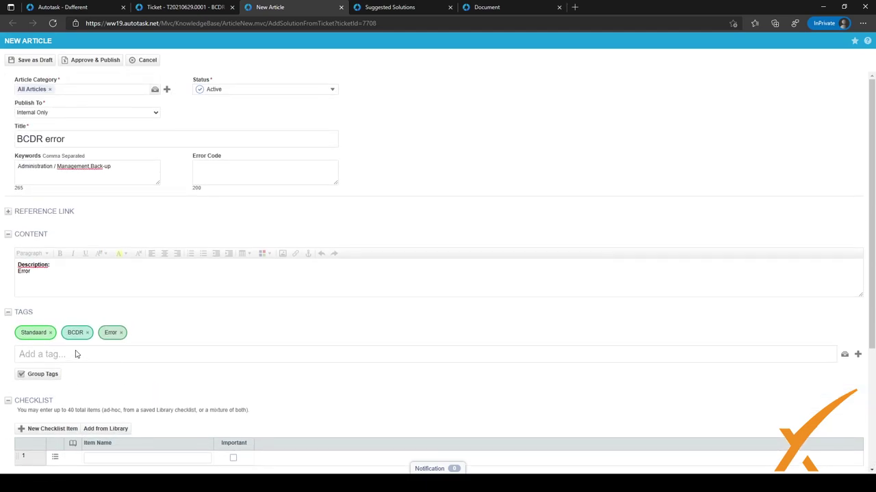